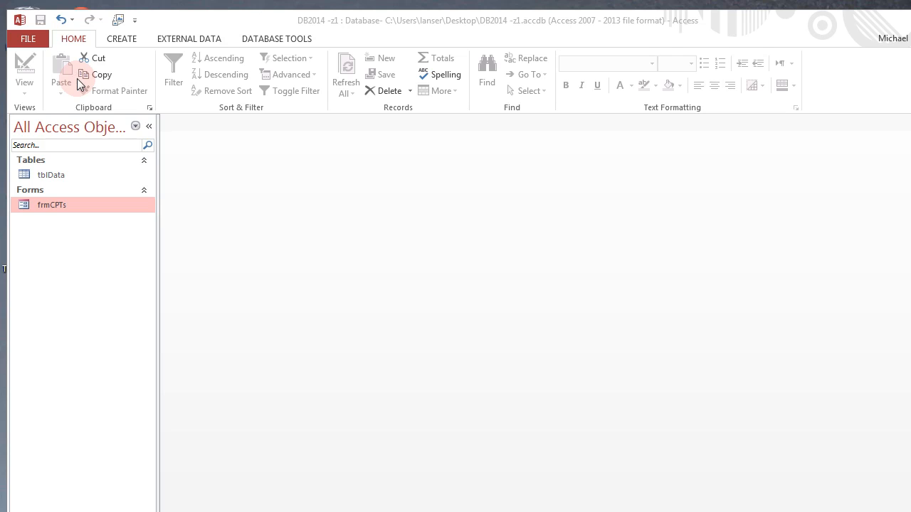
Look up CPT code 99244 with the frmCPTs form, dismiss the result and close the form.
{"action": "double_click", "coordinate": [75, 210]}
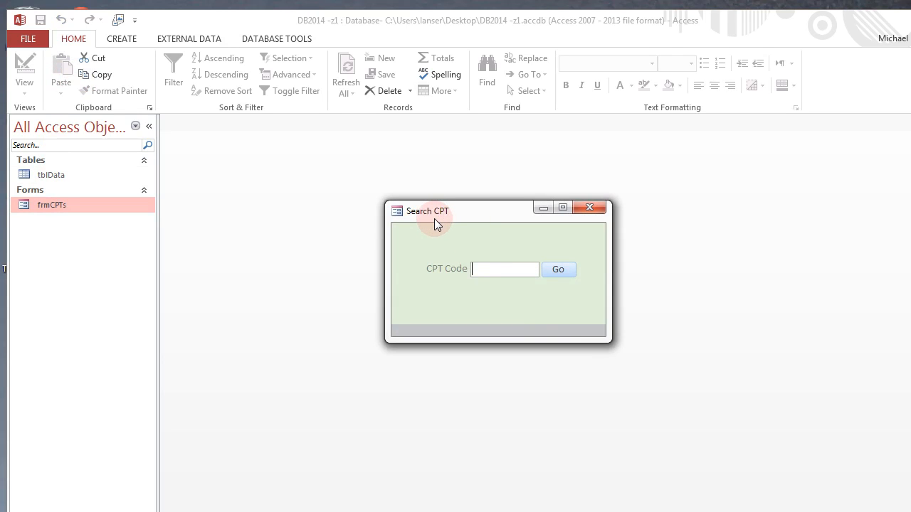
{"action": "type", "text": "99244"}
{"action": "left_click", "coordinate": [557, 271]}
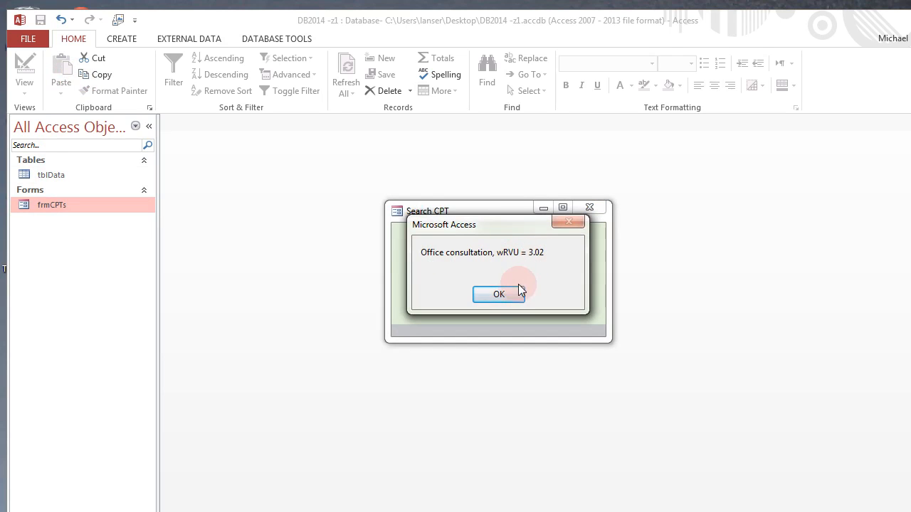
{"action": "left_click", "coordinate": [499, 296]}
{"action": "left_click", "coordinate": [592, 211]}
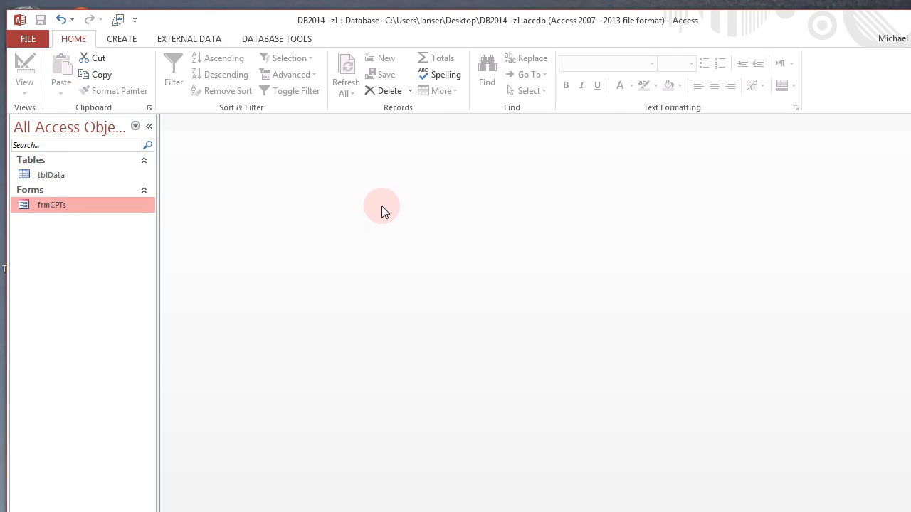
Create a query in Design View based on tblData and add its CPT, Descrip and RVU fields to the grid.
{"action": "left_click", "coordinate": [122, 37]}
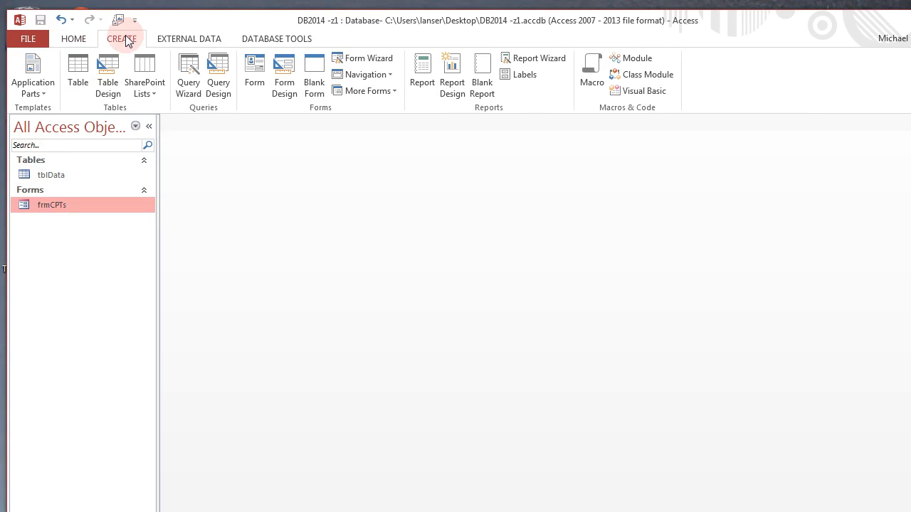
{"action": "left_click", "coordinate": [218, 84]}
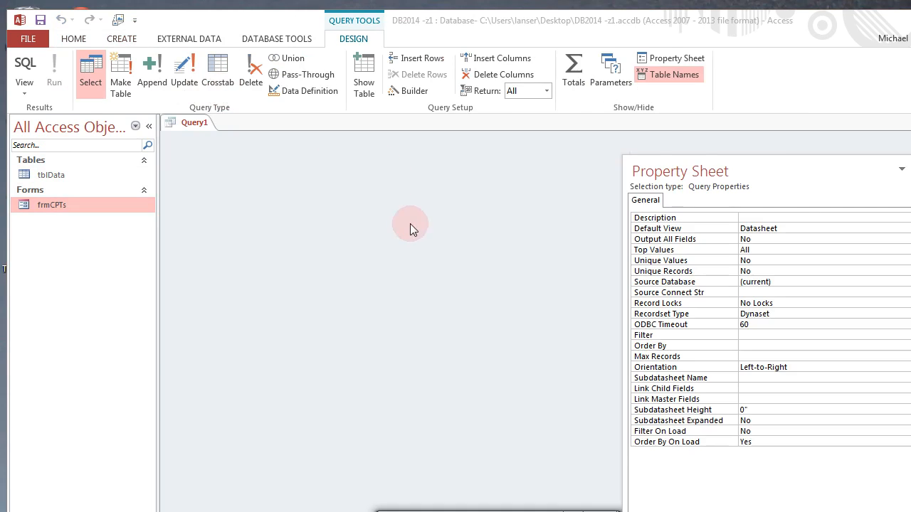
{"action": "left_click_drag", "start_coordinate": [512, 387], "coordinate": [413, 137]}
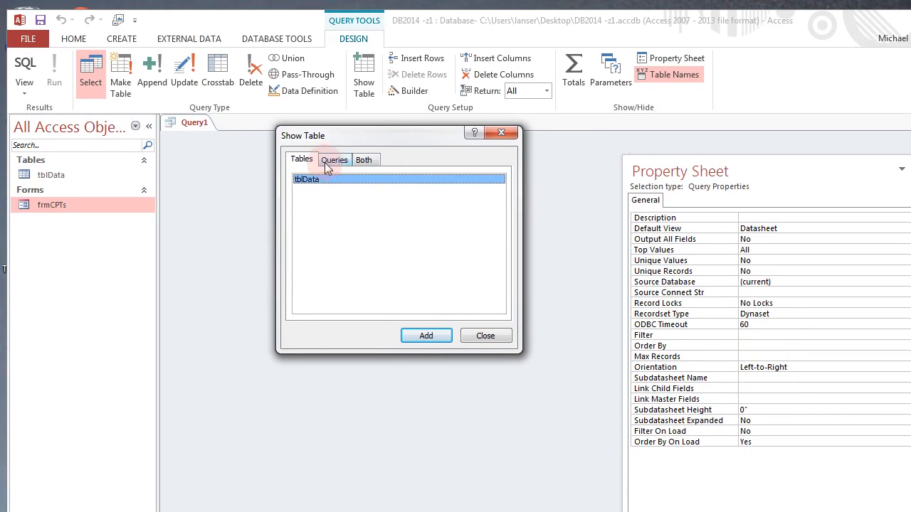
{"action": "left_click", "coordinate": [424, 340]}
{"action": "left_click", "coordinate": [491, 337]}
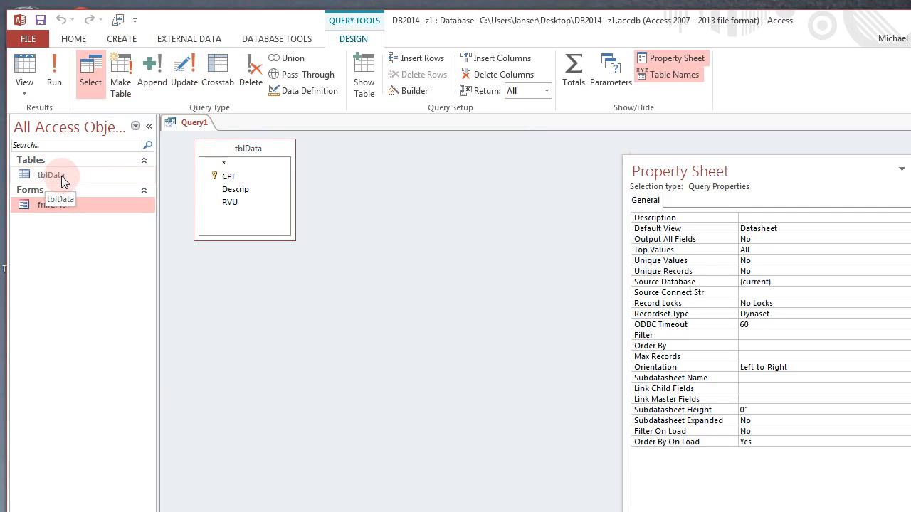
{"action": "double_click", "coordinate": [249, 150]}
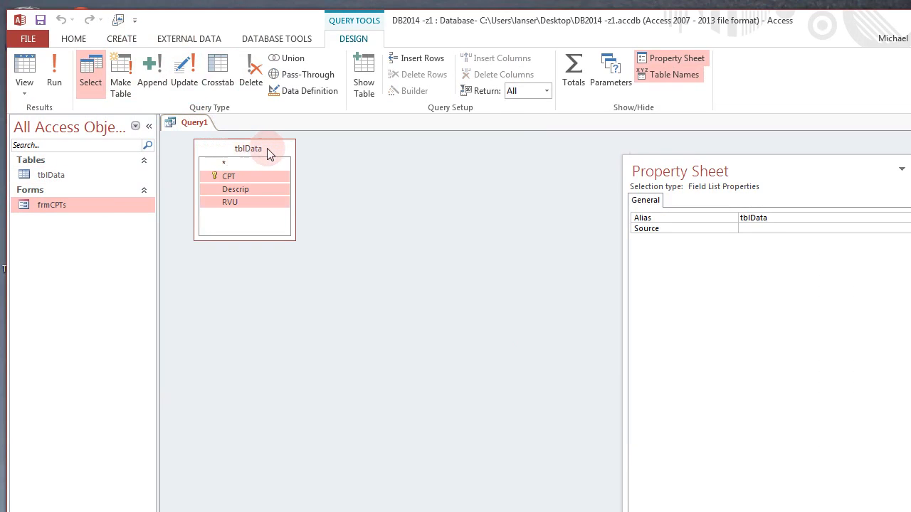
{"action": "left_click_drag", "start_coordinate": [242, 185], "coordinate": [260, 382]}
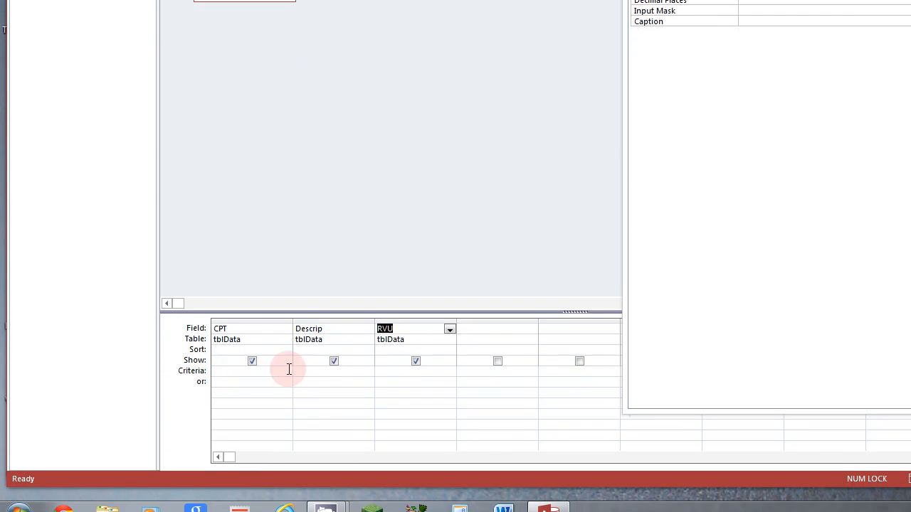
Set the query's RVU criterion to 3.02 and run the query.
{"action": "left_click", "coordinate": [414, 371]}
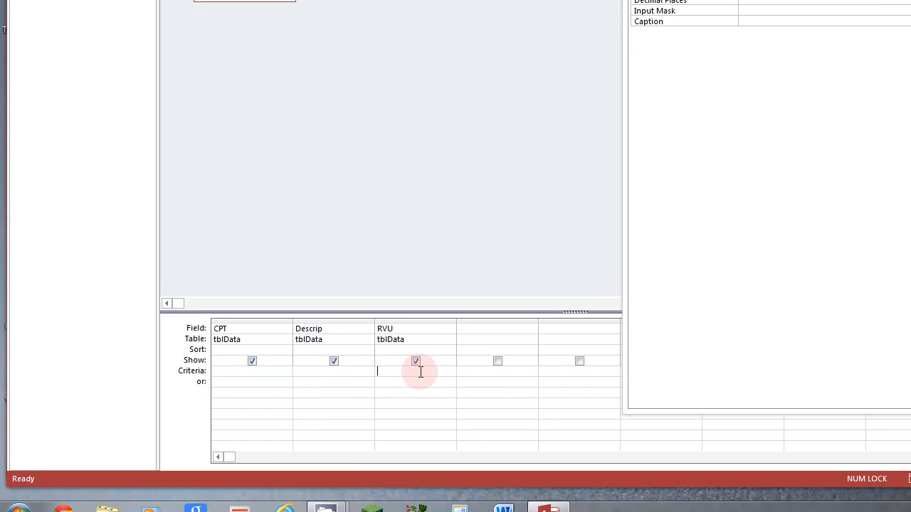
{"action": "type", "text": "3.02"}
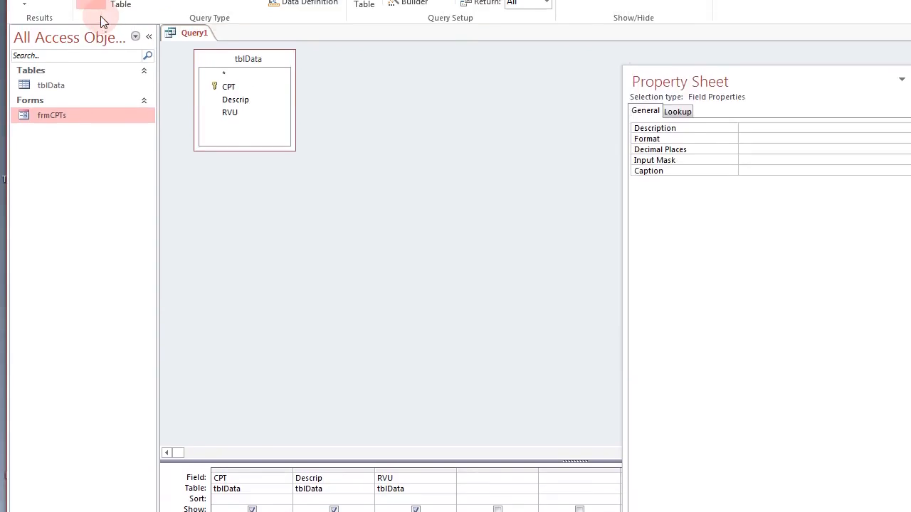
{"action": "left_click", "coordinate": [51, 66]}
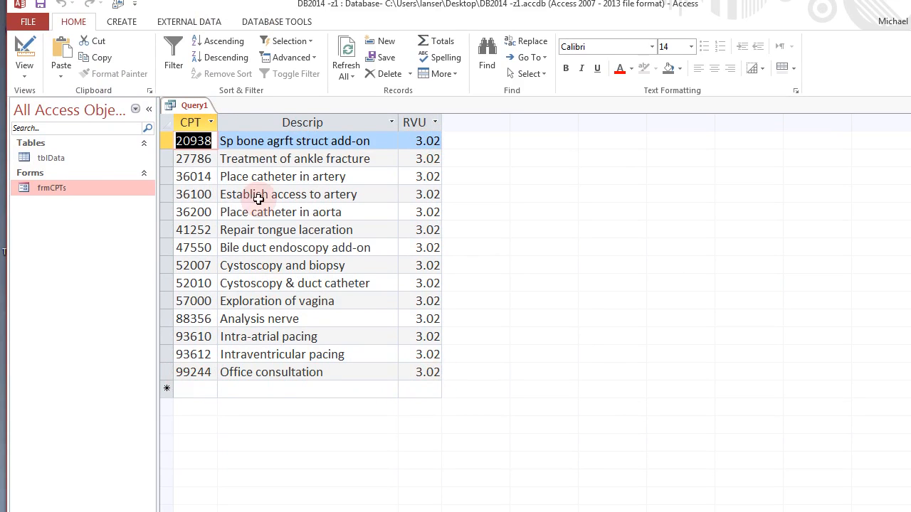
Return the query to Design View and clear the RVU criterion.
{"action": "right_click", "coordinate": [198, 125]}
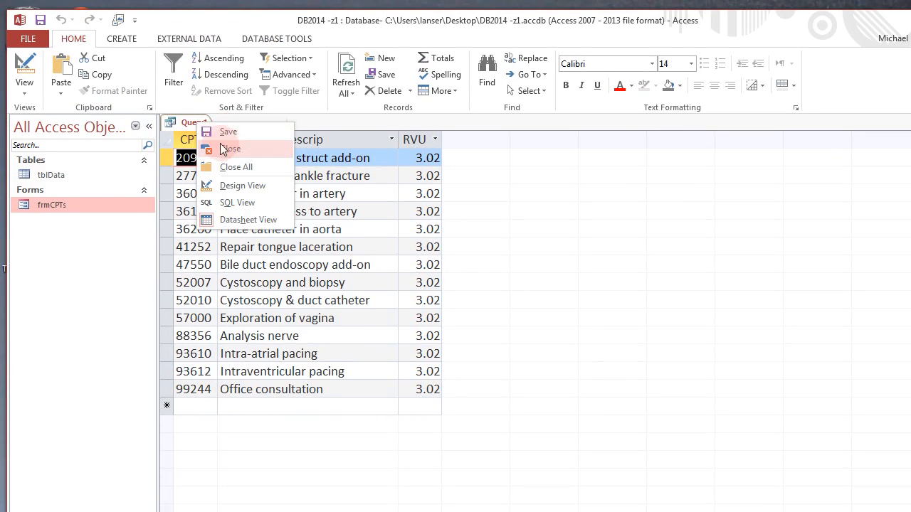
{"action": "left_click", "coordinate": [231, 184]}
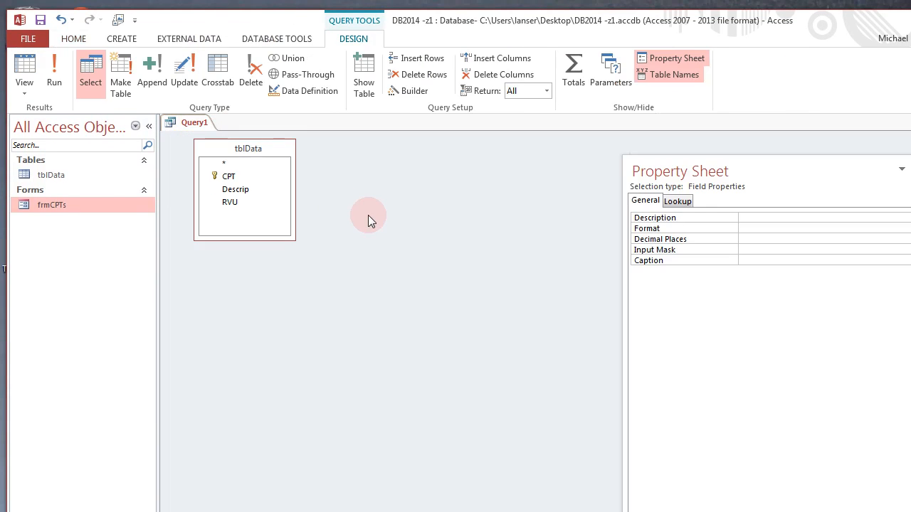
{"action": "left_click_drag", "start_coordinate": [401, 434], "coordinate": [355, 433]}
{"action": "key", "text": "Delete"}
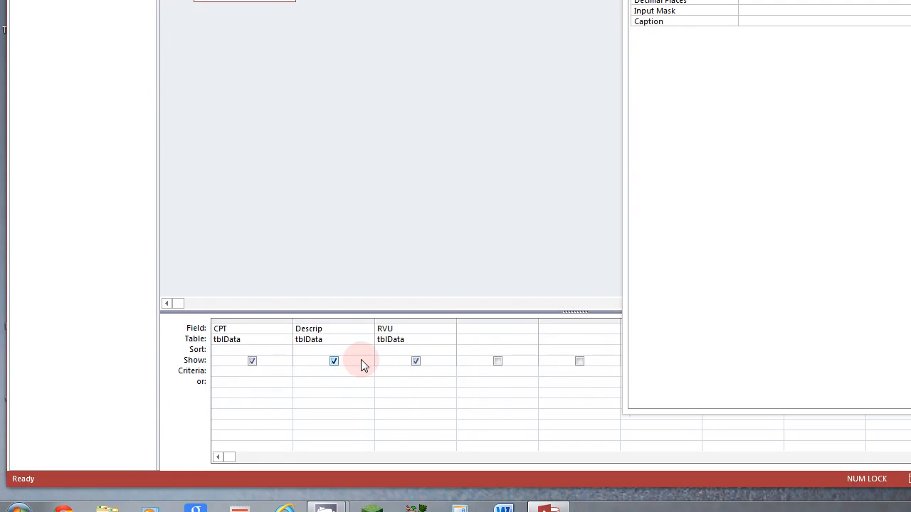
Give Descrip a Like criterion with * wildcards and a "Search Description:" parameter, and run the query for "eye".
{"action": "left_click", "coordinate": [313, 373]}
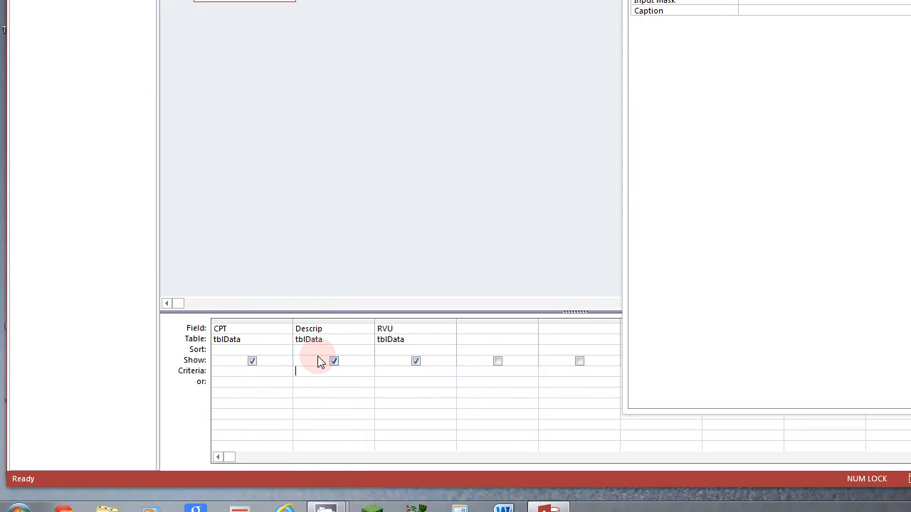
{"action": "type", "text": "Like"}
{"action": "type", "text": "cription"}
{"action": "type", "text": "*"}
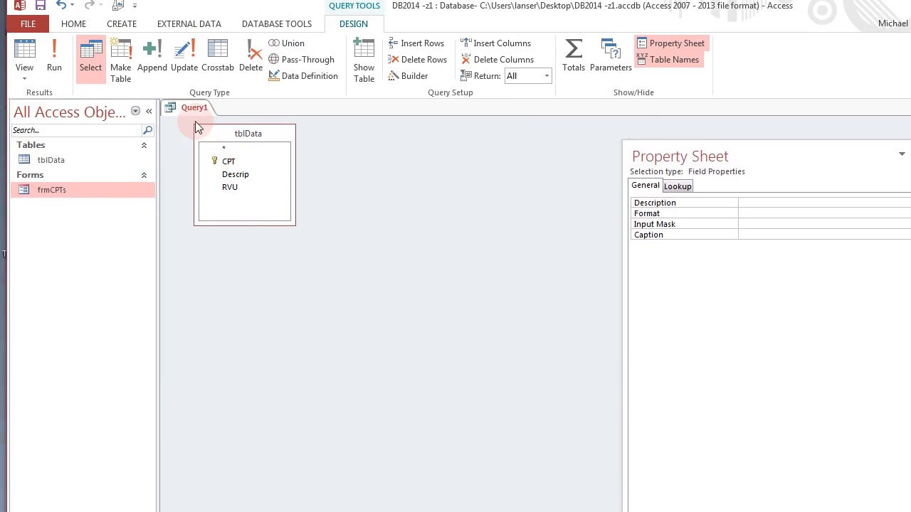
{"action": "left_click", "coordinate": [54, 74]}
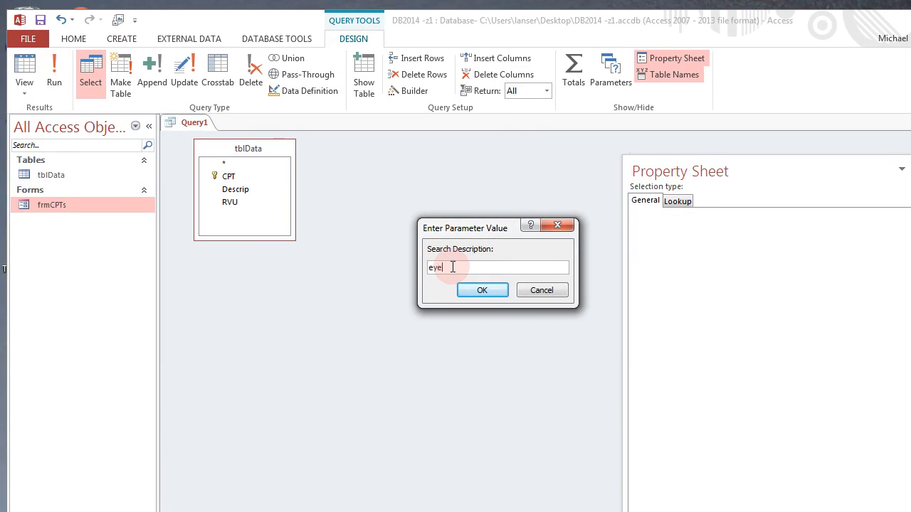
{"action": "key", "text": "Return"}
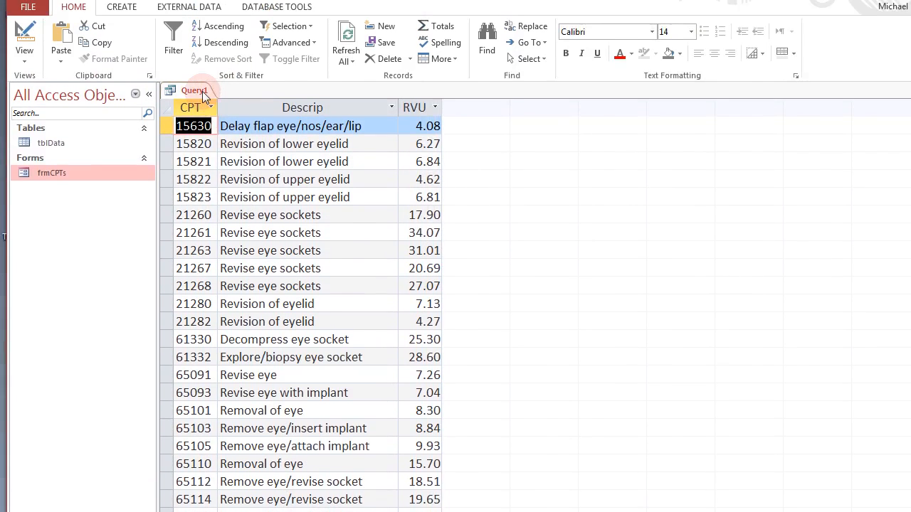
Save the query as qryDesSearch and close it.
{"action": "right_click", "coordinate": [203, 93]}
{"action": "left_click", "coordinate": [229, 133]}
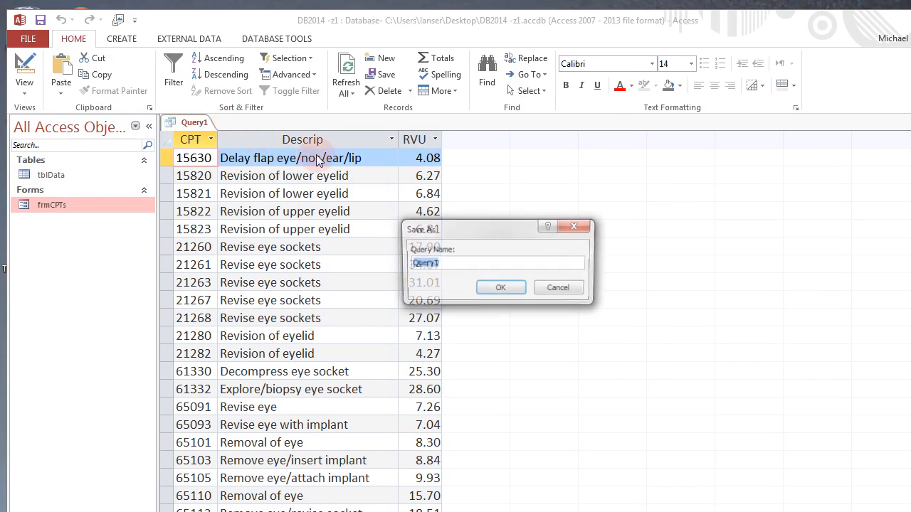
{"action": "type", "text": "q"}
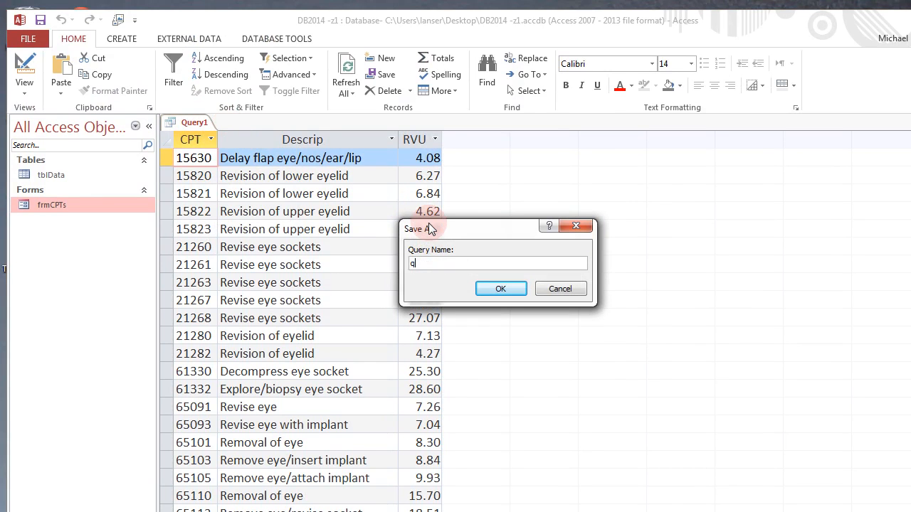
{"action": "type", "text": "ryDesSearch"}
{"action": "left_click", "coordinate": [419, 262]}
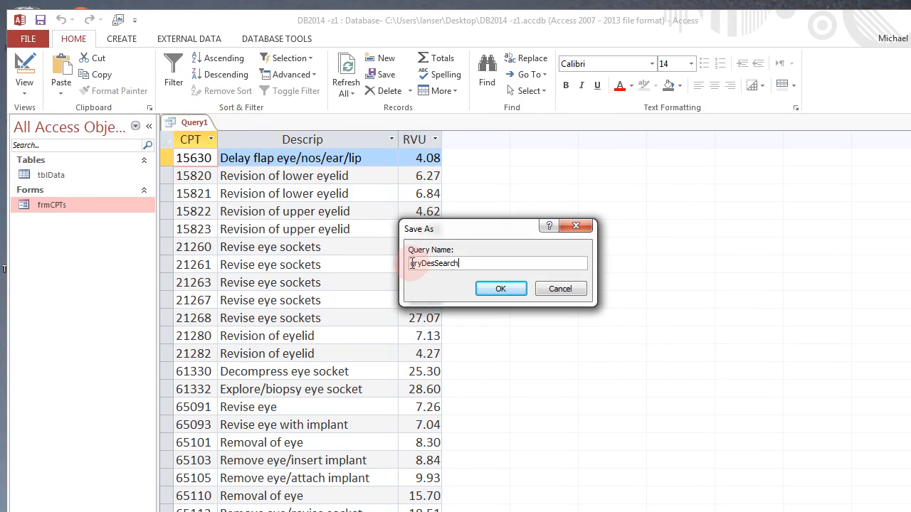
{"action": "left_click", "coordinate": [447, 263]}
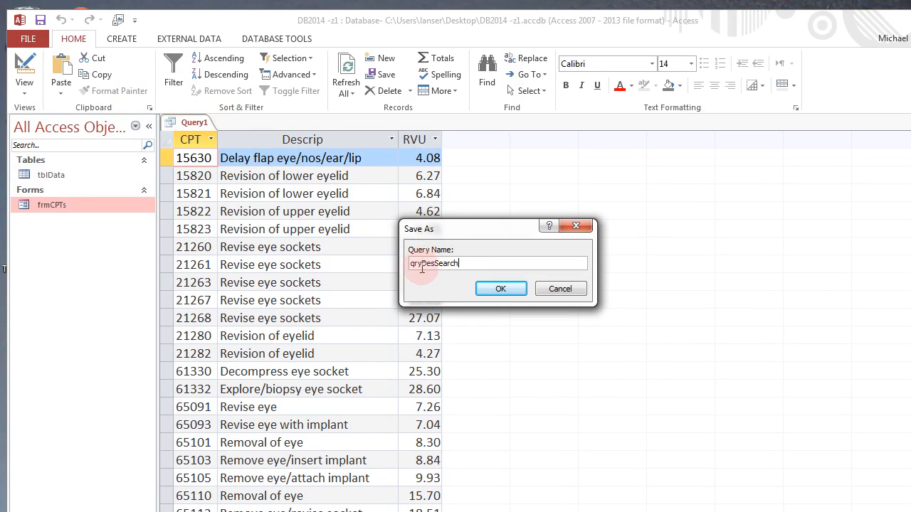
{"action": "left_click", "coordinate": [499, 288]}
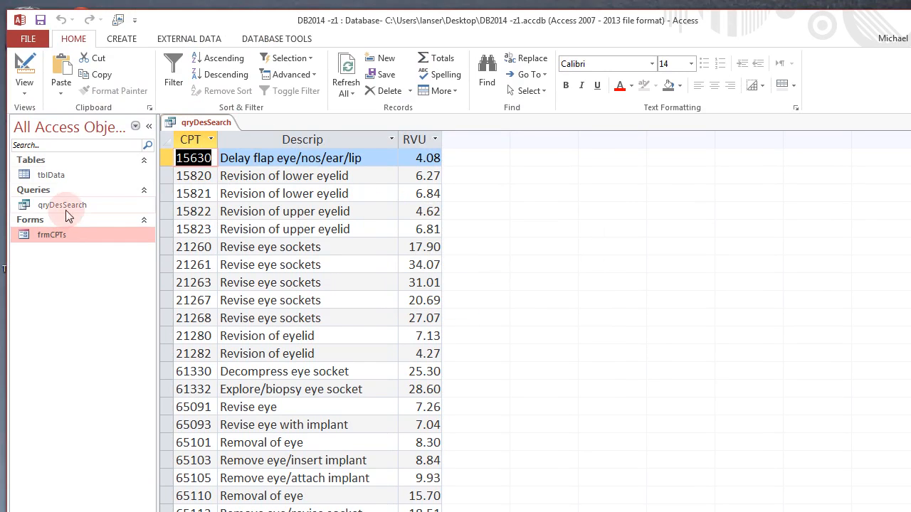
{"action": "right_click", "coordinate": [204, 122]}
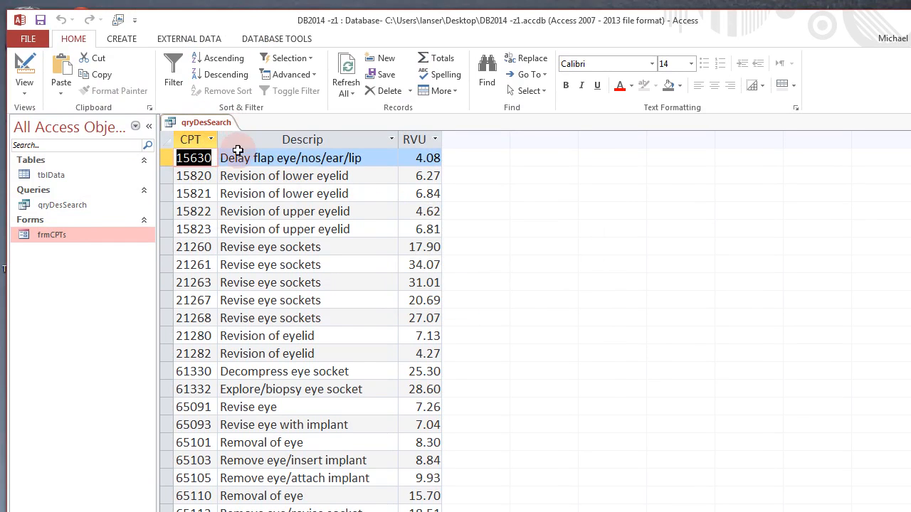
{"action": "right_click", "coordinate": [214, 124]}
{"action": "left_click", "coordinate": [255, 154]}
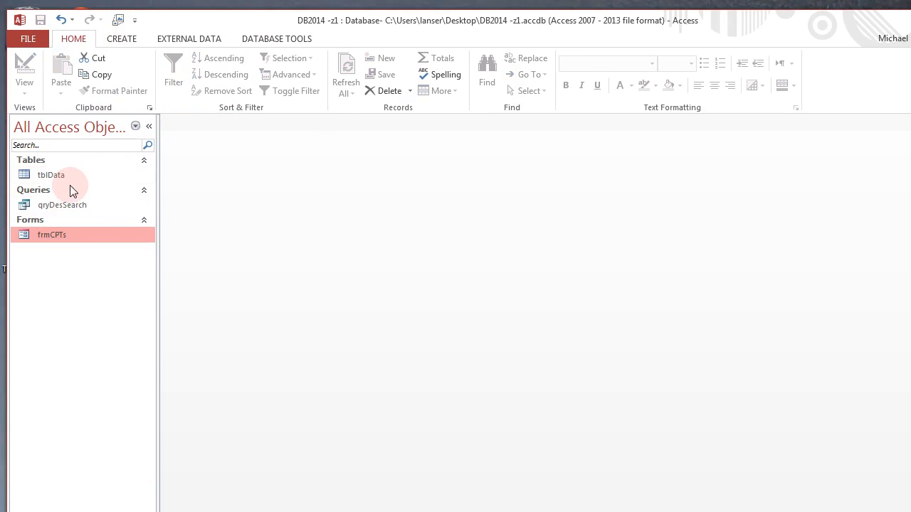
Create a blank form and switch it to Design View.
{"action": "left_click", "coordinate": [122, 38]}
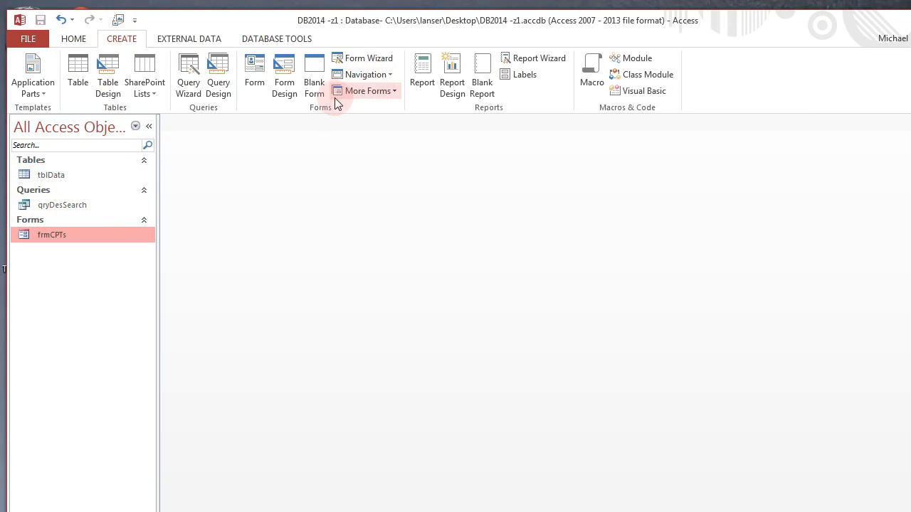
{"action": "left_click", "coordinate": [316, 67]}
{"action": "left_click", "coordinate": [320, 71]}
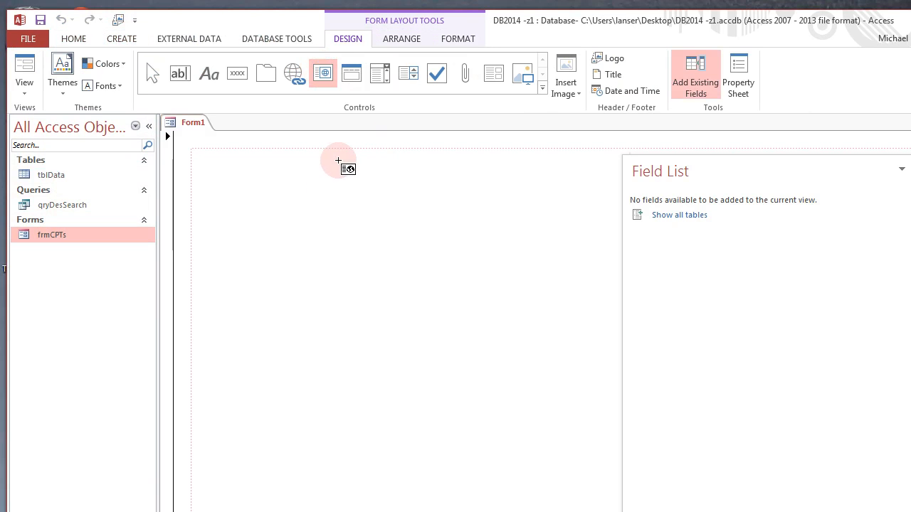
{"action": "right_click", "coordinate": [195, 125]}
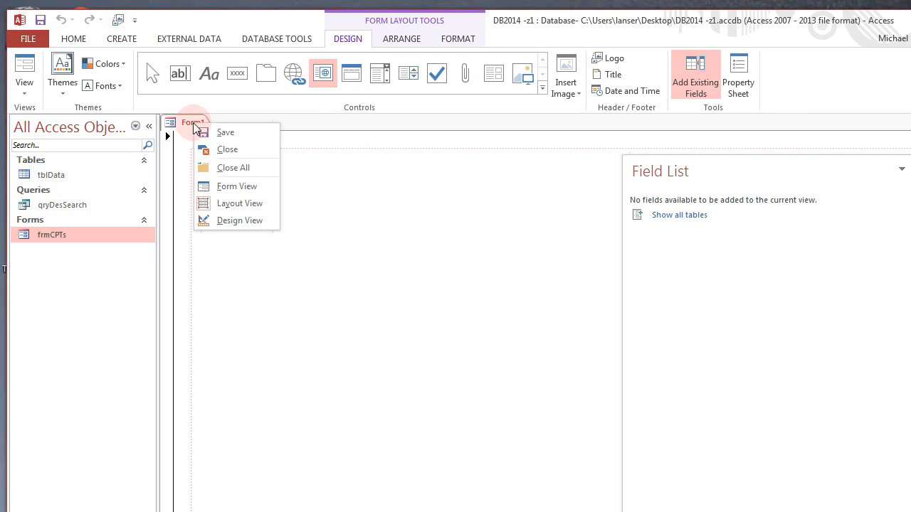
{"action": "left_click", "coordinate": [226, 222]}
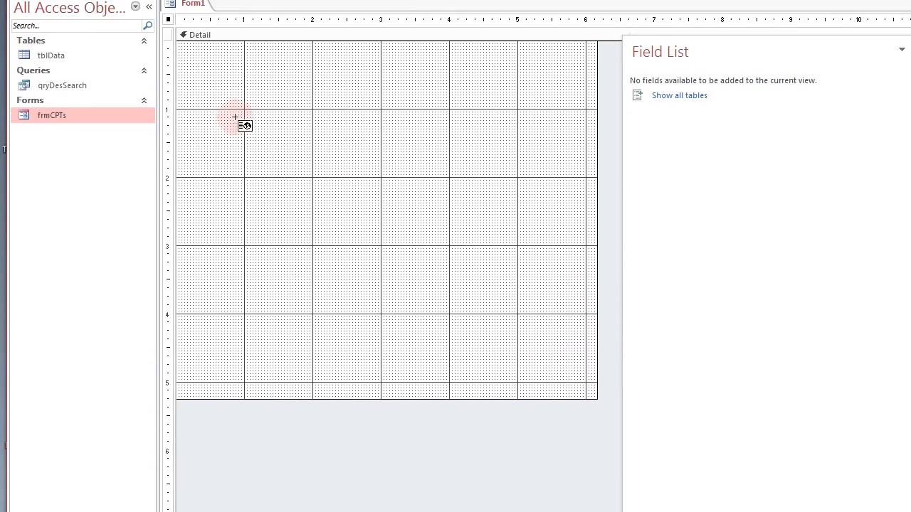
Place qryDesSearch on the blank form as a subform named frmDesSearchSF.
{"action": "left_click", "coordinate": [61, 69]}
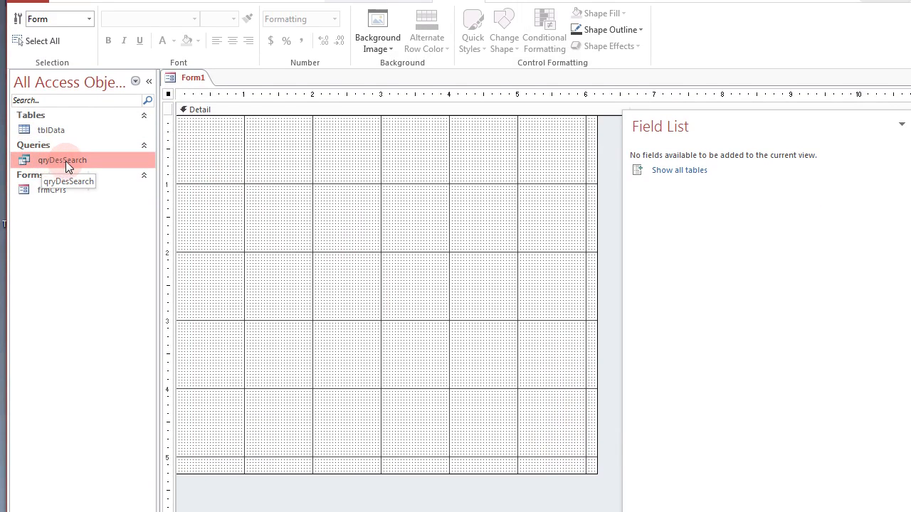
{"action": "left_click_drag", "start_coordinate": [67, 160], "coordinate": [371, 265]}
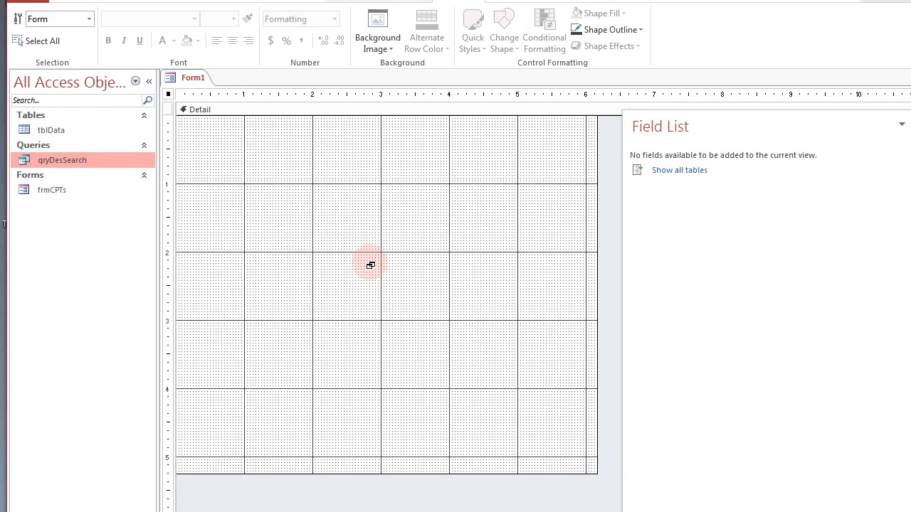
{"action": "left_click_drag", "start_coordinate": [371, 265], "coordinate": [371, 265]}
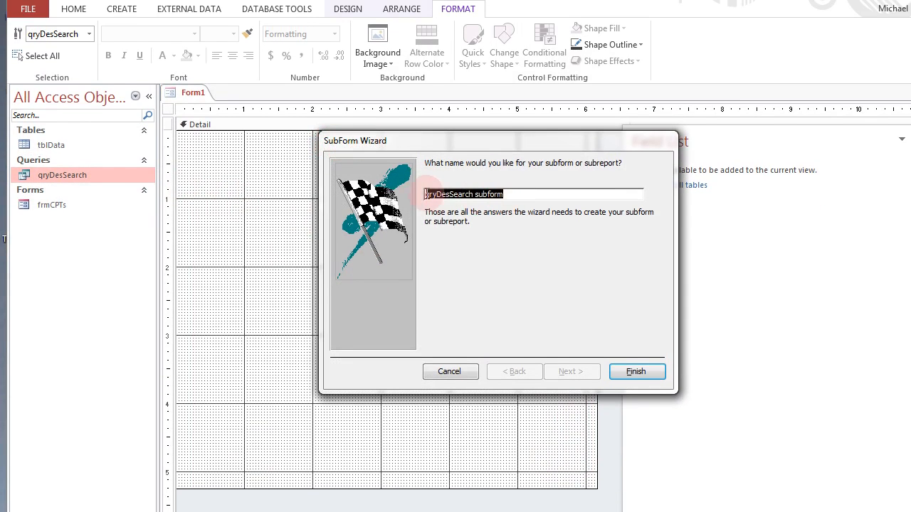
{"action": "left_click_drag", "start_coordinate": [437, 195], "coordinate": [425, 195]}
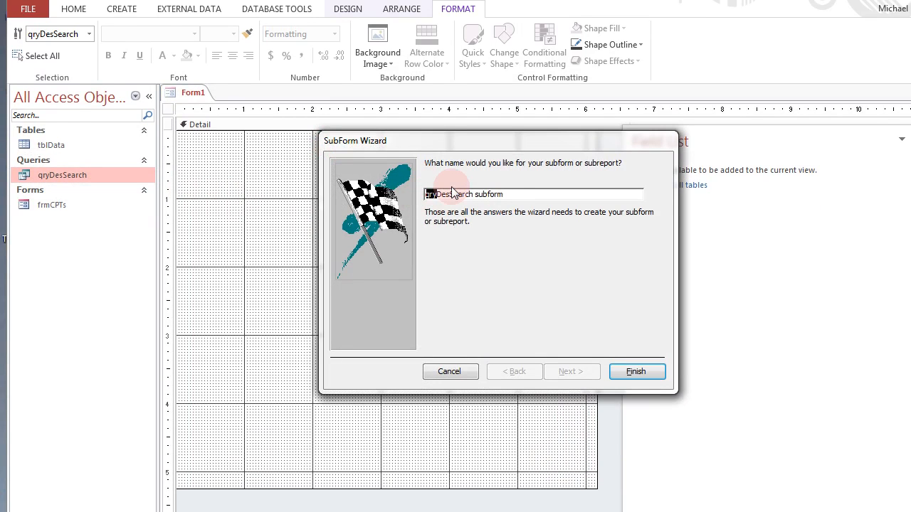
{"action": "type", "text": "frm"}
{"action": "left_click", "coordinate": [508, 198]}
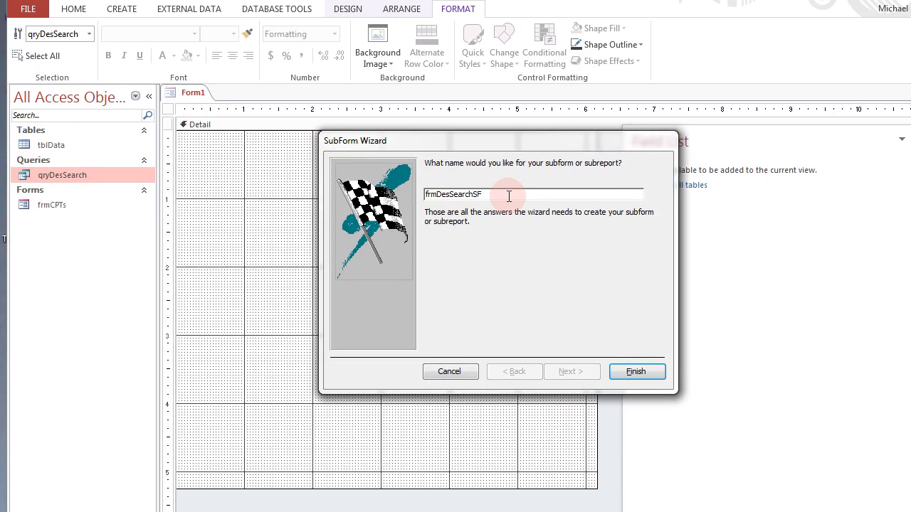
{"action": "left_click", "coordinate": [637, 371]}
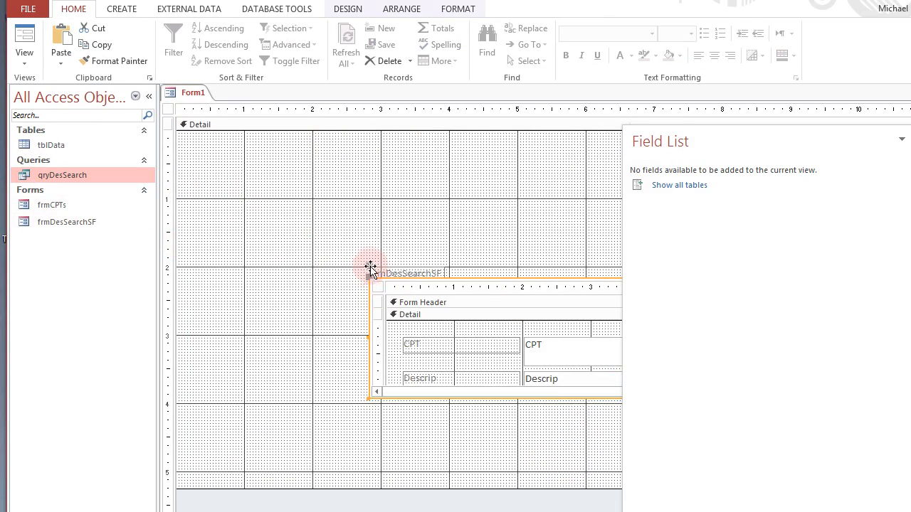
Separate the frmDesSearchSF label from the subform and delete it.
{"action": "left_click_drag", "start_coordinate": [369, 266], "coordinate": [244, 187]}
{"action": "left_click", "coordinate": [263, 196]}
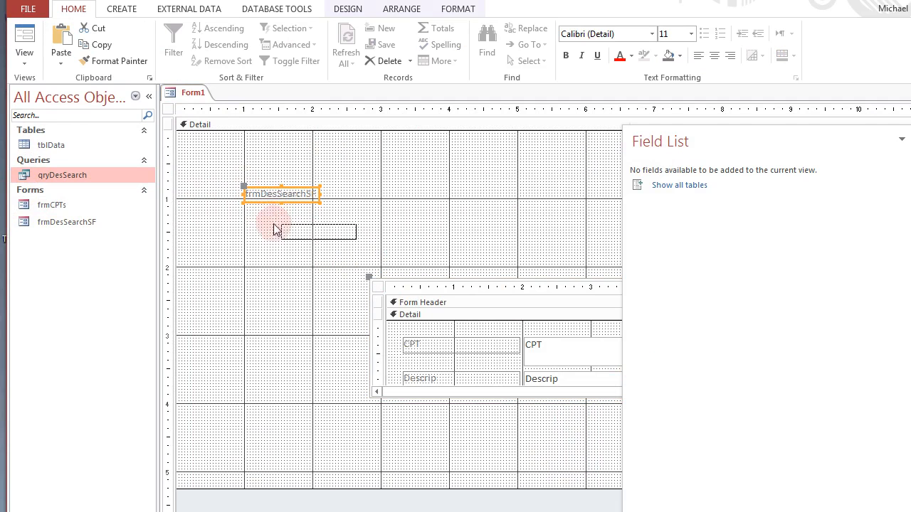
{"action": "right_click", "coordinate": [276, 193]}
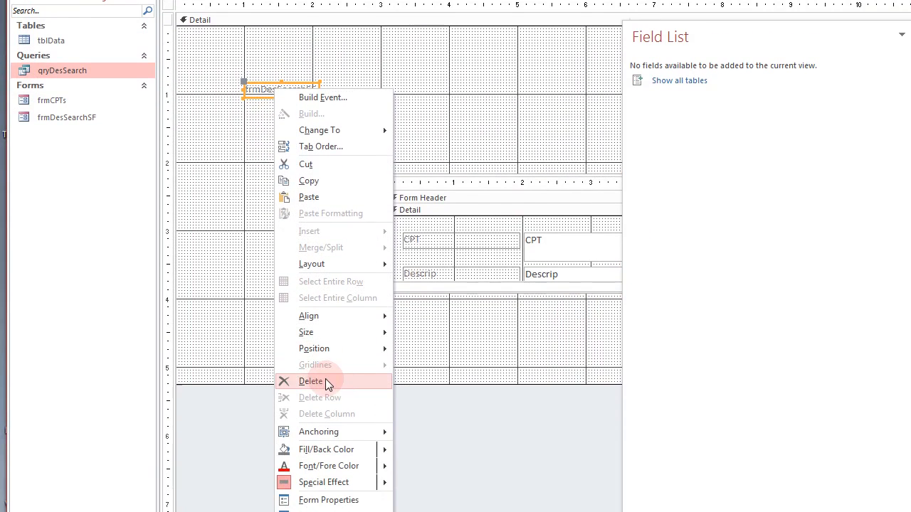
{"action": "left_click", "coordinate": [325, 380]}
Move the subform to about 0.7" across and 0.6" down in the Detail section, and close the Field List.
{"action": "left_click", "coordinate": [377, 188]}
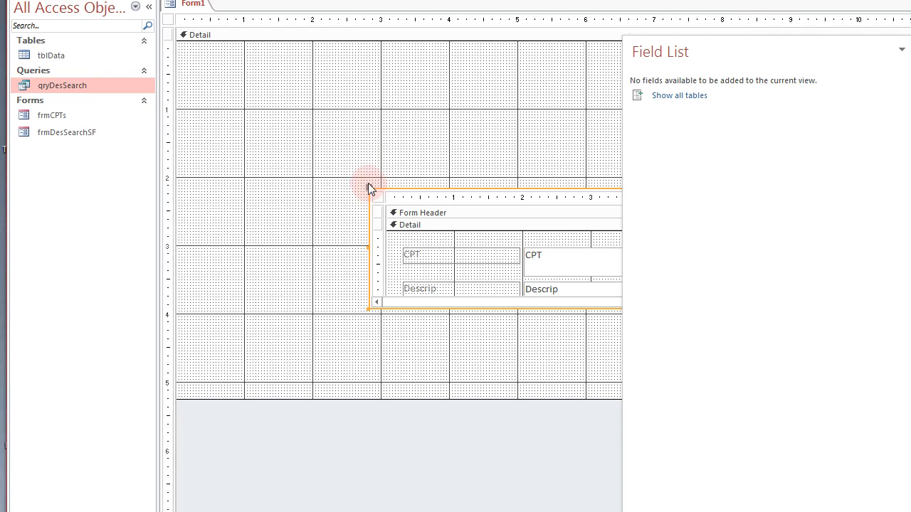
{"action": "left_click_drag", "start_coordinate": [368, 187], "coordinate": [232, 84]}
{"action": "left_click_drag", "start_coordinate": [232, 144], "coordinate": [175, 143]}
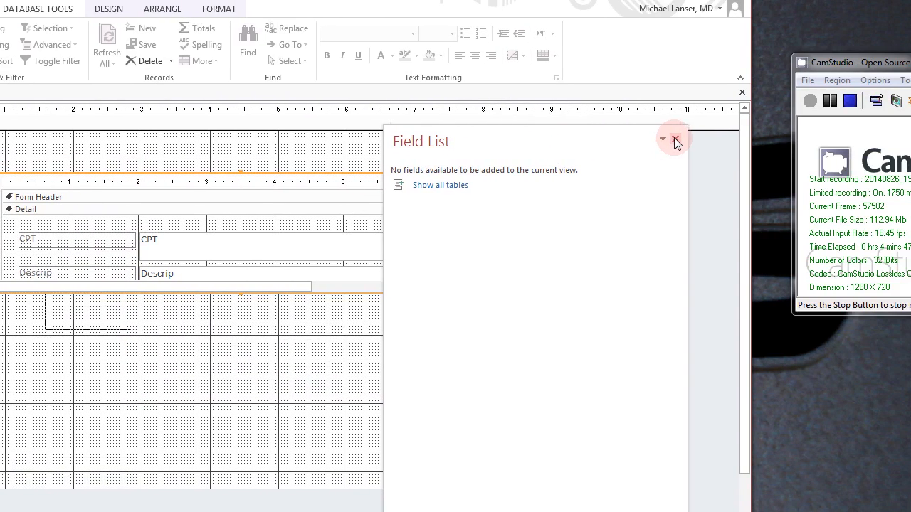
{"action": "left_click", "coordinate": [675, 139]}
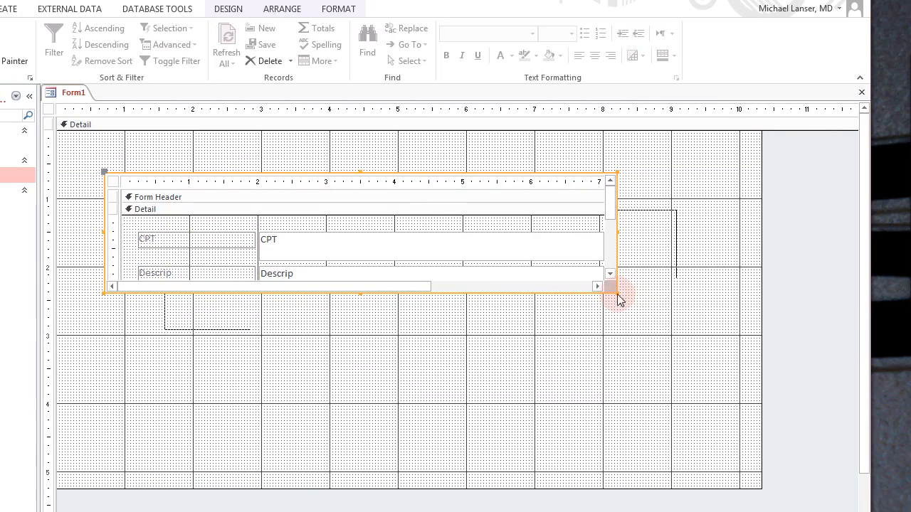
Resize the subform to about 4.2" wide by 5.9" tall and the main form to about 5.75" by 7.5".
{"action": "left_click_drag", "start_coordinate": [616, 292], "coordinate": [402, 511]}
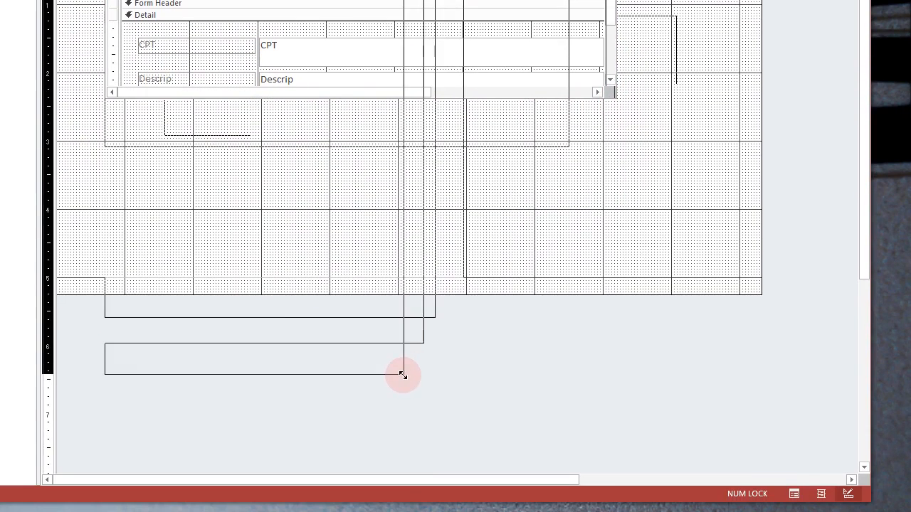
{"action": "left_click_drag", "start_coordinate": [402, 375], "coordinate": [386, 378]}
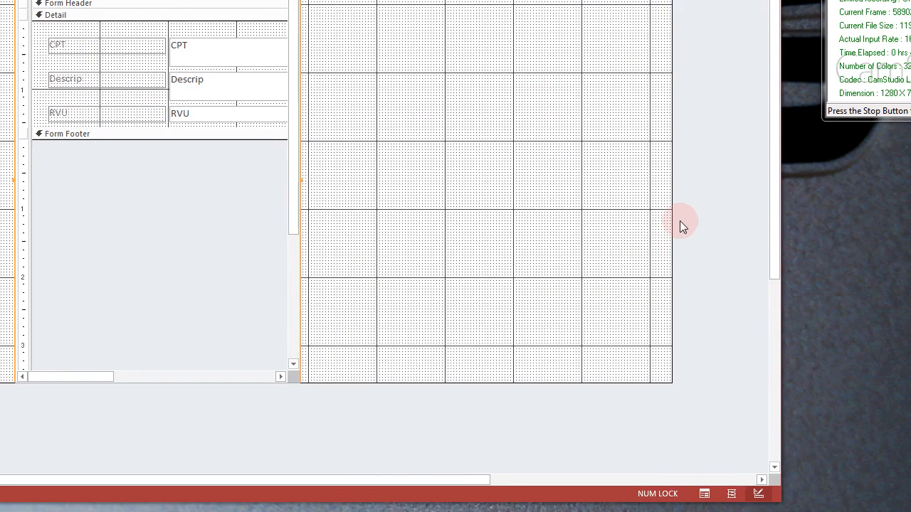
{"action": "left_click_drag", "start_coordinate": [671, 224], "coordinate": [359, 235]}
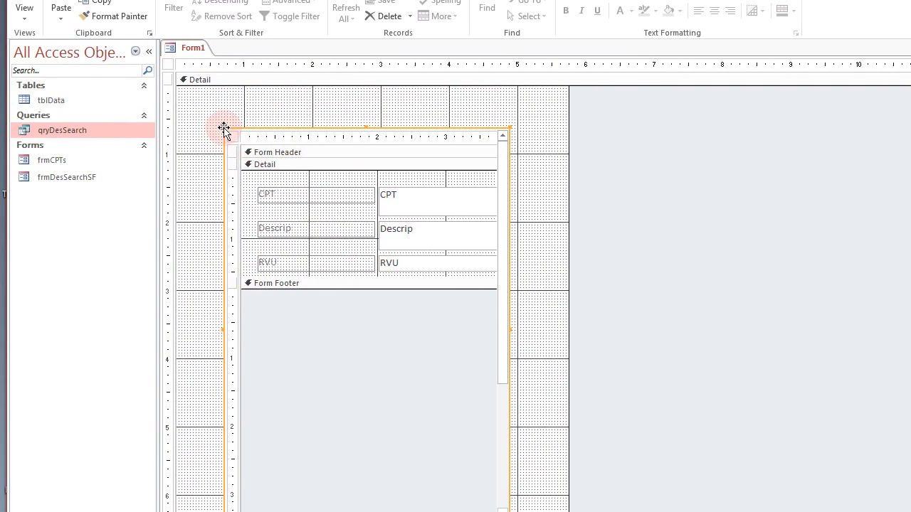
{"action": "left_click_drag", "start_coordinate": [520, 511], "coordinate": [507, 511]}
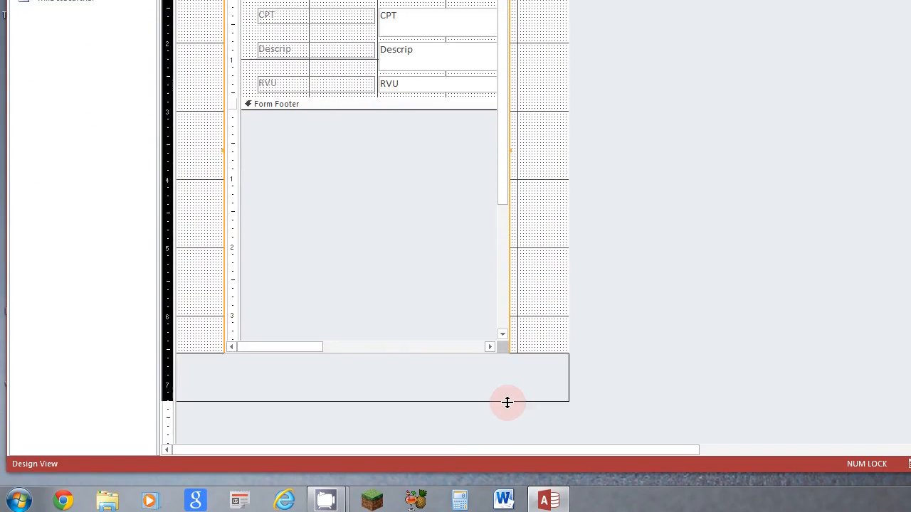
{"action": "left_click_drag", "start_coordinate": [506, 419], "coordinate": [507, 420]}
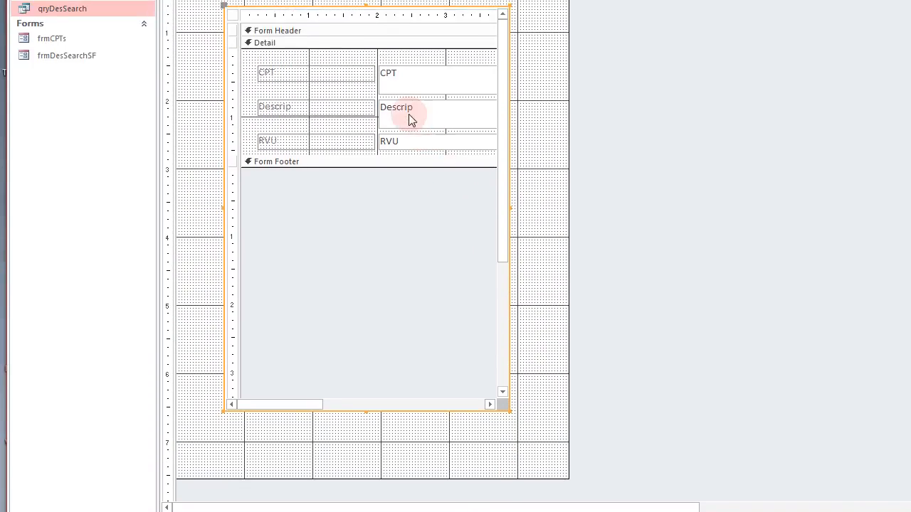
Delete the CPT, Descrip and RVU labels from the subform's Detail section.
{"action": "left_click_drag", "start_coordinate": [335, 295], "coordinate": [314, 165]}
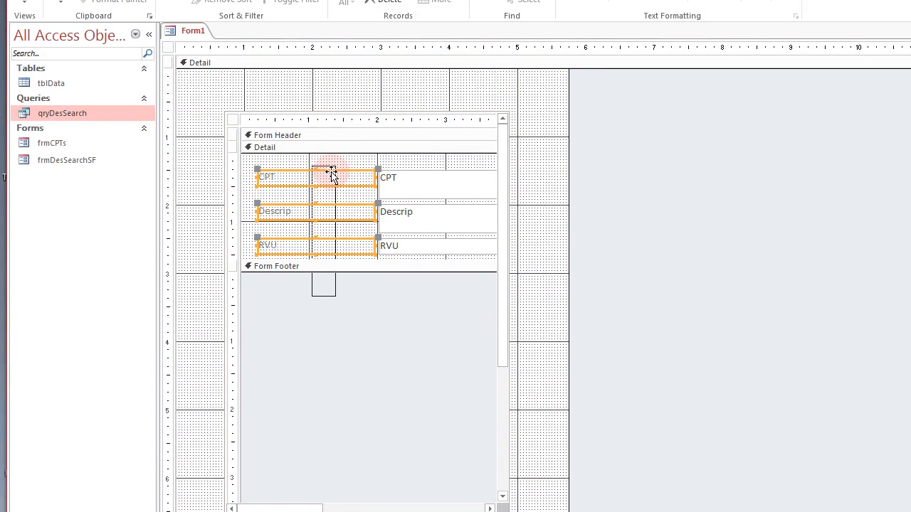
{"action": "right_click", "coordinate": [305, 178]}
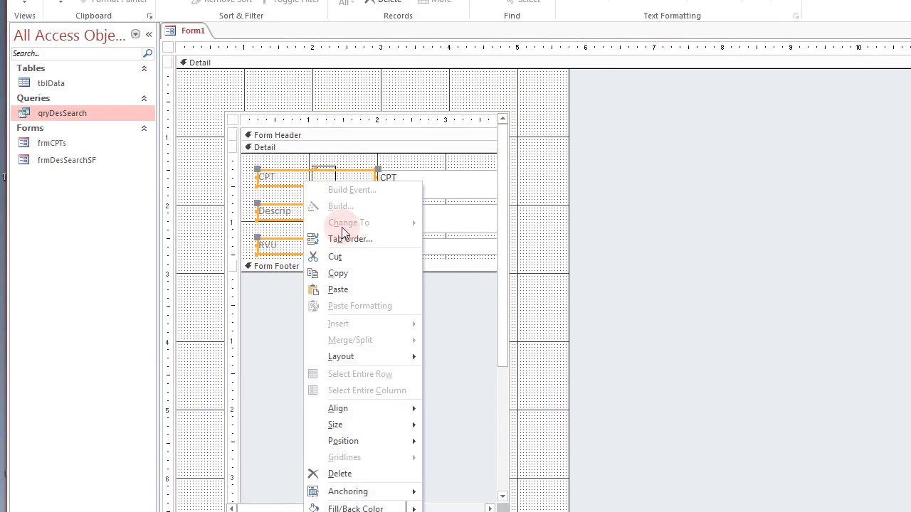
{"action": "left_click", "coordinate": [358, 369]}
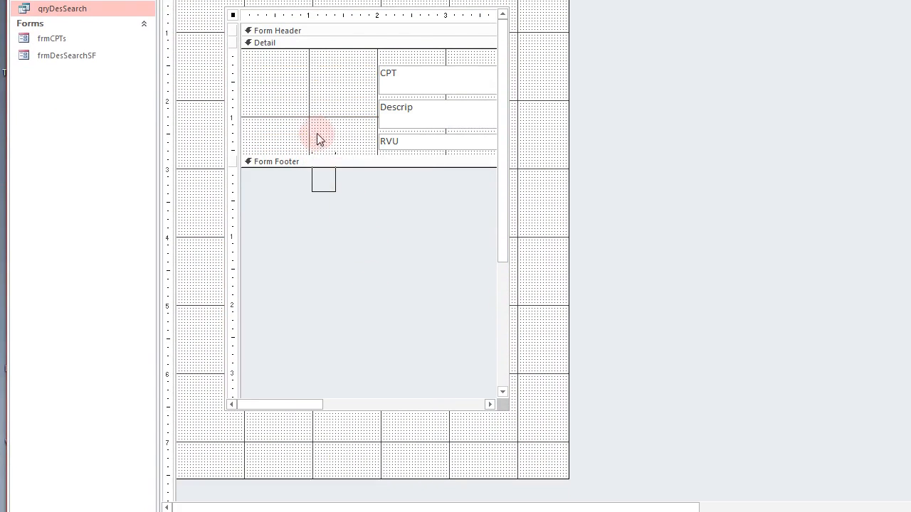
Shift the subform's CPT, Descrip and RVU text boxes together to about 0.17" from its left edge.
{"action": "left_click", "coordinate": [401, 144]}
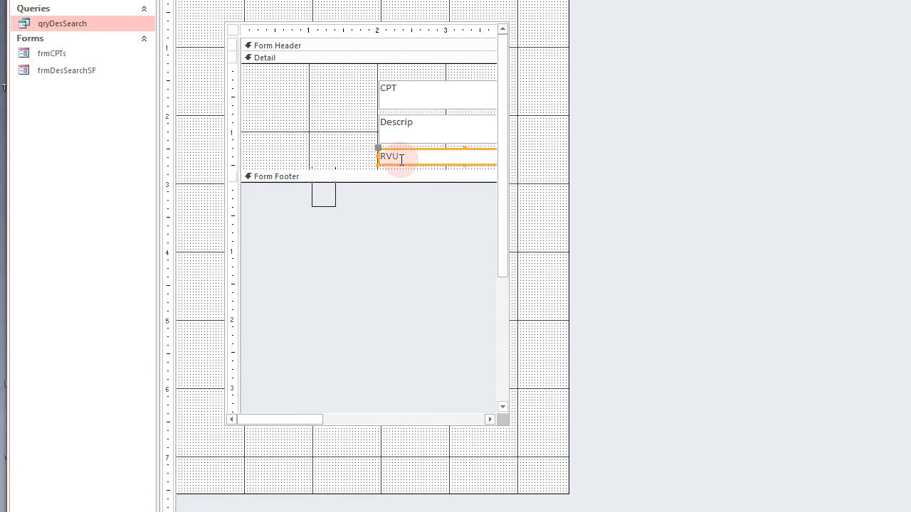
{"action": "left_click", "coordinate": [399, 133], "text": "shift"}
{"action": "left_click", "coordinate": [398, 101], "text": "shift"}
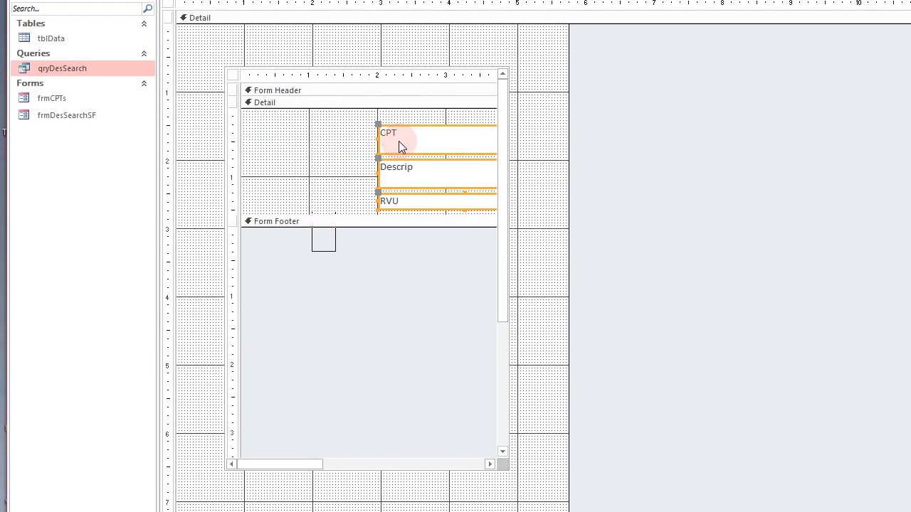
{"action": "key", "text": "Left"}
{"action": "key", "text": "Left"}
{"action": "key", "text": "Left"}
{"action": "key", "text": "Left"}
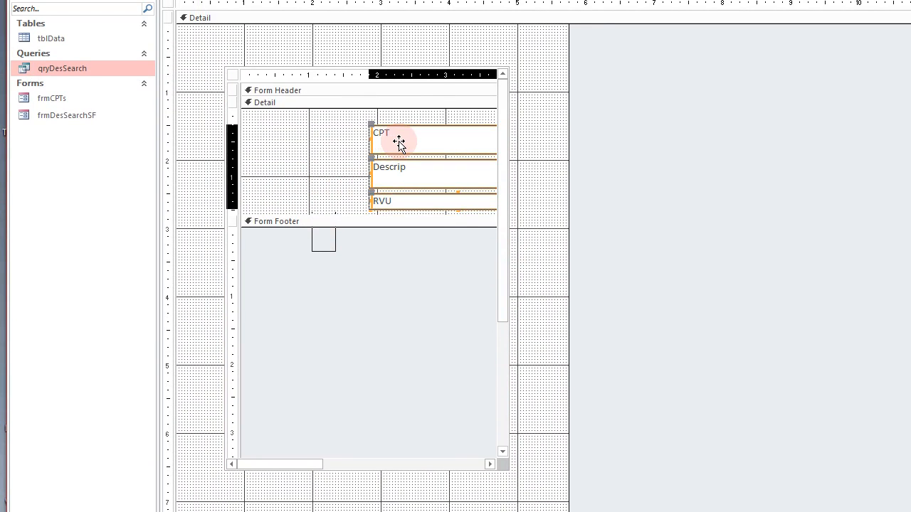
{"action": "key", "text": "Left"}
{"action": "key", "text": "Left"}
{"action": "key", "text": "Left"}
{"action": "key", "text": "Left"}
{"action": "key", "text": "Left"}
{"action": "key", "text": "Left"}
{"action": "key", "text": "Left"}
{"action": "key", "text": "Left"}
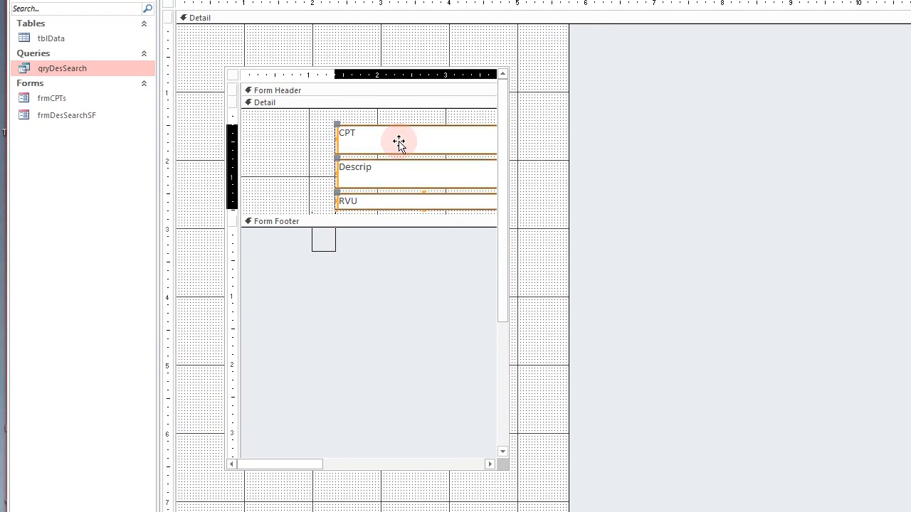
{"action": "key", "text": "Left"}
{"action": "key", "text": "Left"}
{"action": "key", "text": "Left"}
{"action": "key", "text": "Left"}
{"action": "key", "text": "Left"}
{"action": "key", "text": "Left"}
{"action": "key", "text": "Left"}
{"action": "key", "text": "Left"}
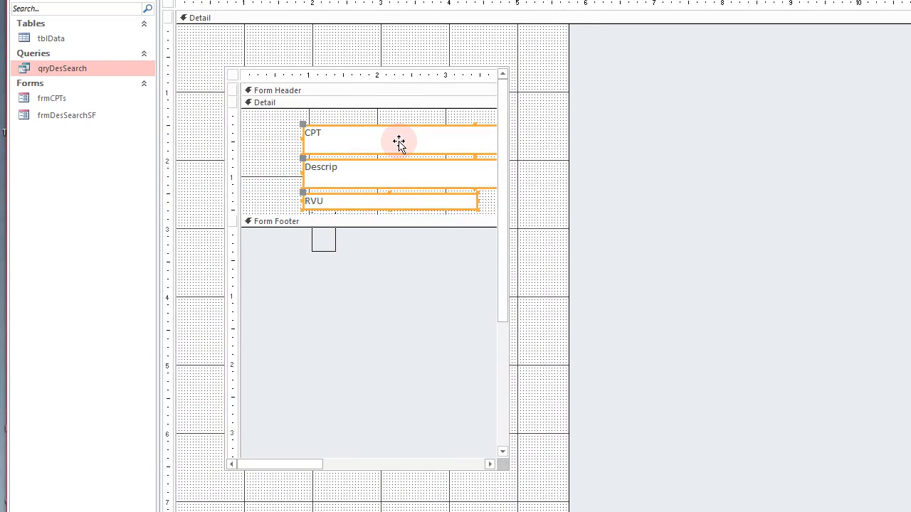
{"action": "key", "text": "Left"}
{"action": "key", "text": "Left"}
{"action": "key", "text": "Left"}
{"action": "key", "text": "Left"}
{"action": "key", "text": "Left"}
{"action": "key", "text": "Left"}
{"action": "key", "text": "Left"}
{"action": "key", "text": "Left"}
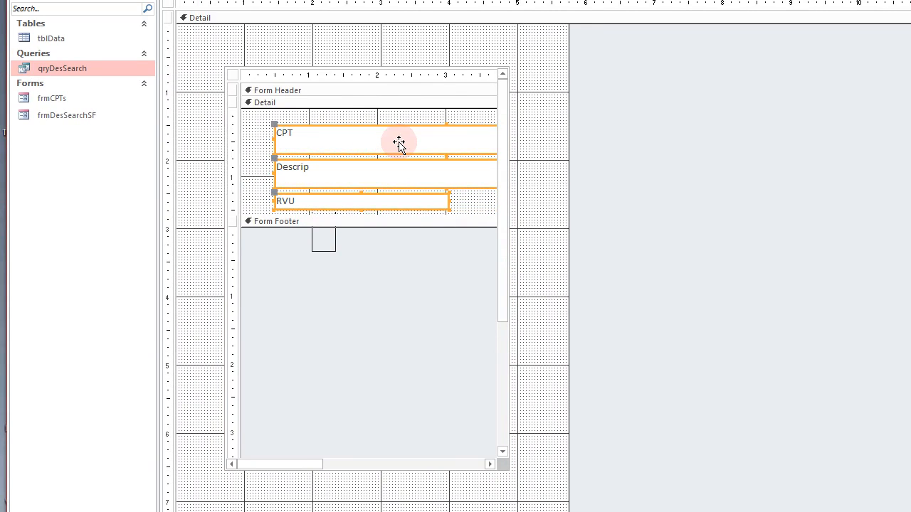
{"action": "key", "text": "Left"}
{"action": "key", "text": "Left"}
{"action": "key", "text": "Left"}
{"action": "key", "text": "Left"}
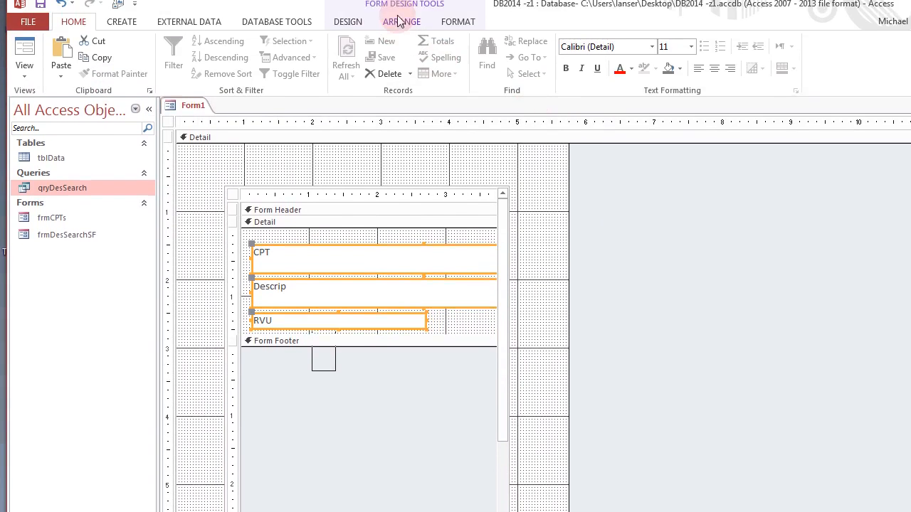
Show the Property Sheet beside the subform and set the CPT text box's width to 1.75".
{"action": "left_click", "coordinate": [348, 22]}
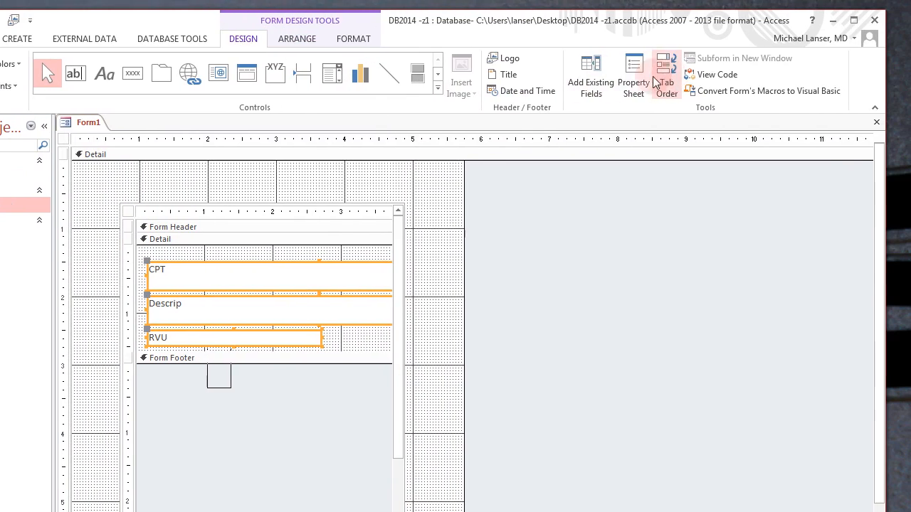
{"action": "left_click", "coordinate": [738, 65]}
{"action": "left_click_drag", "start_coordinate": [535, 172], "coordinate": [450, 180]}
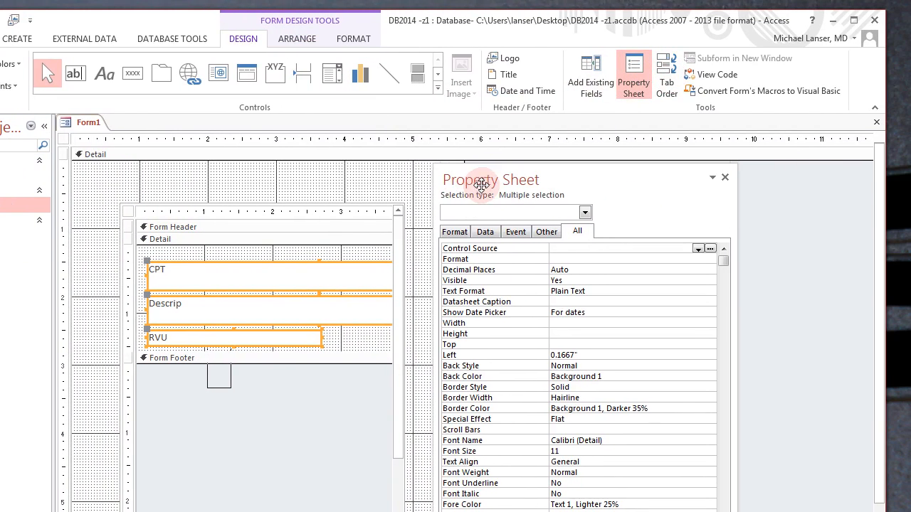
{"action": "left_click", "coordinate": [251, 261]}
{"action": "left_click", "coordinate": [239, 279]}
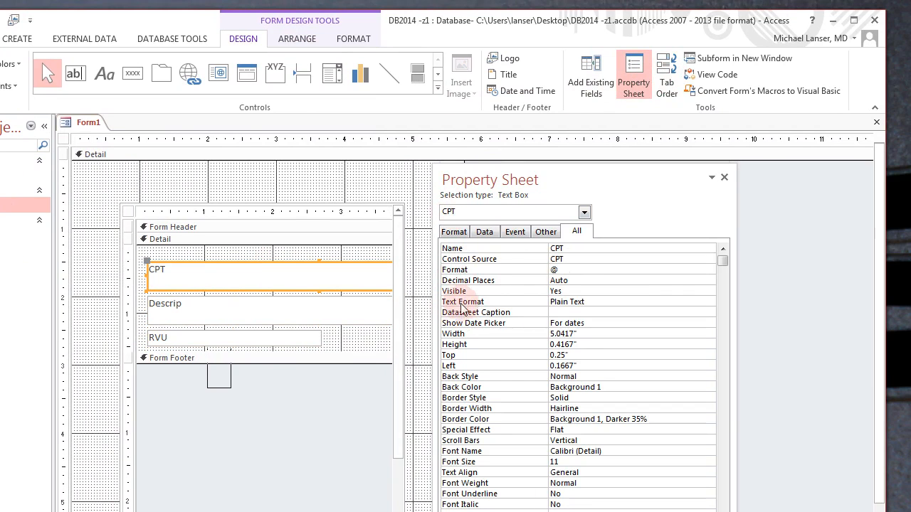
{"action": "left_click", "coordinate": [514, 331]}
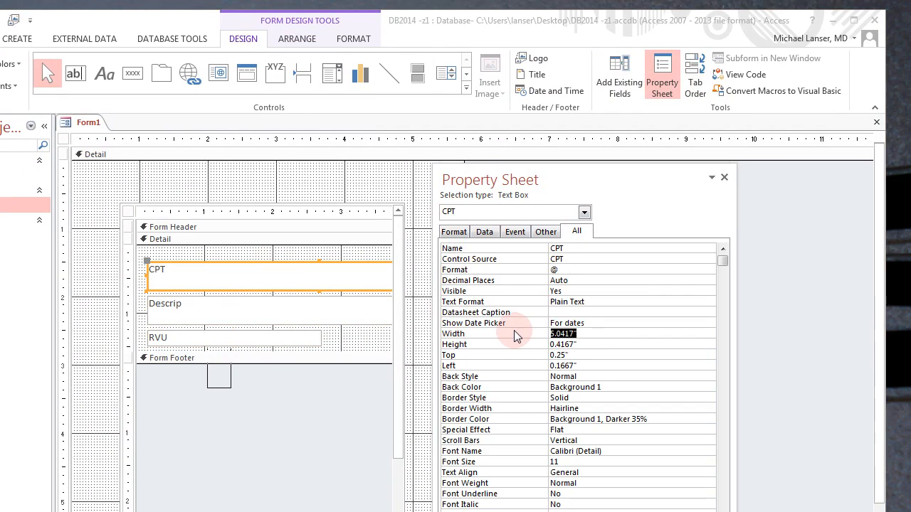
{"action": "type", "text": "1.75"}
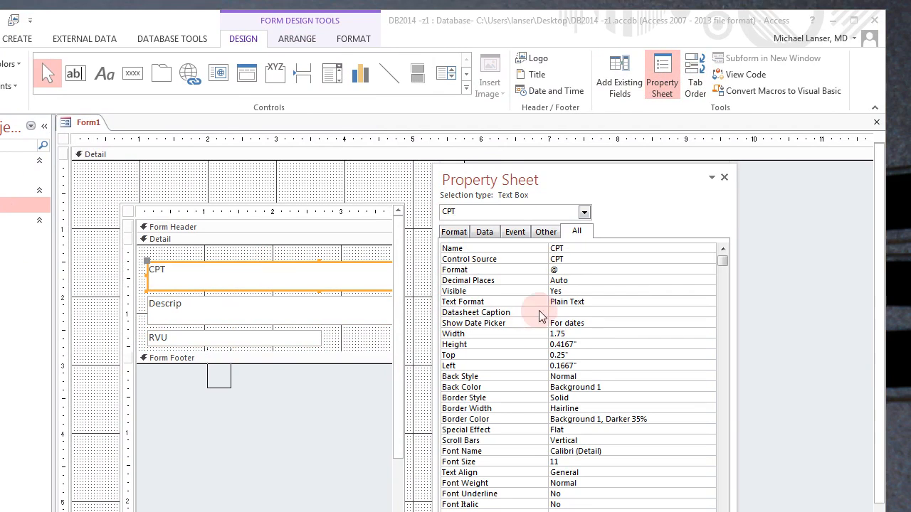
{"action": "left_click", "coordinate": [581, 356]}
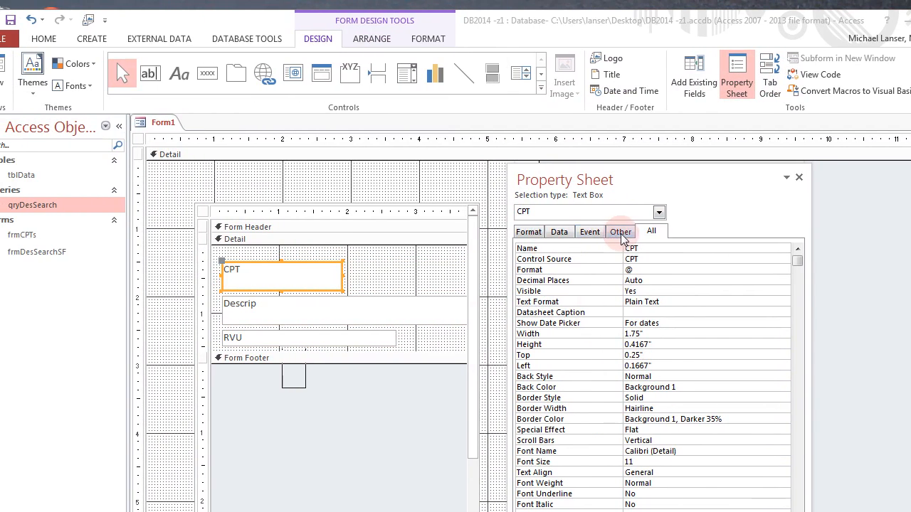
Give the CPT text box the datasheet caption "CPT Code" and return to its format properties.
{"action": "left_click", "coordinate": [620, 231]}
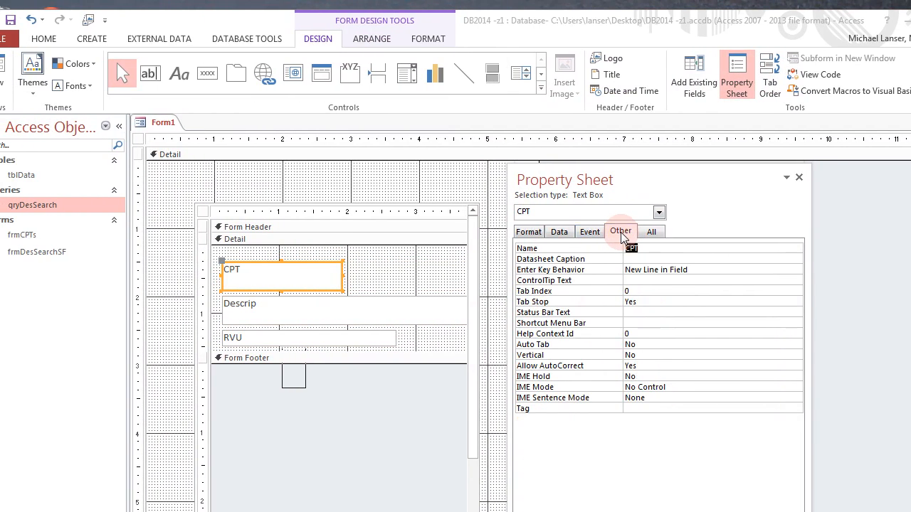
{"action": "left_click", "coordinate": [634, 258]}
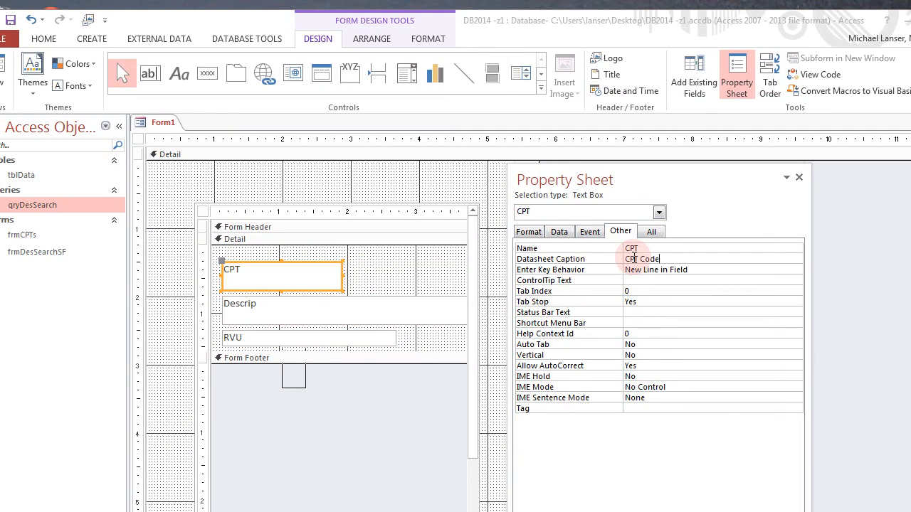
{"action": "left_click", "coordinate": [535, 233]}
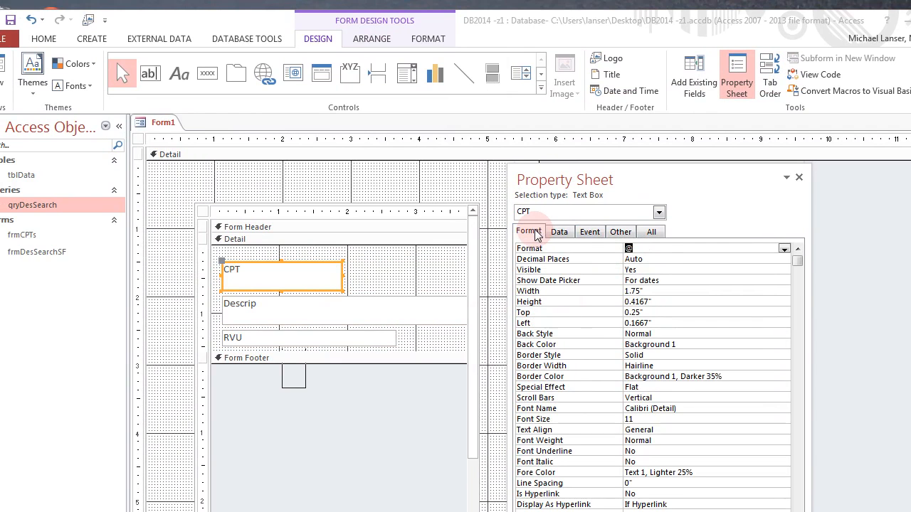
Set the Descrip text box's width to 3".
{"action": "left_click", "coordinate": [329, 313]}
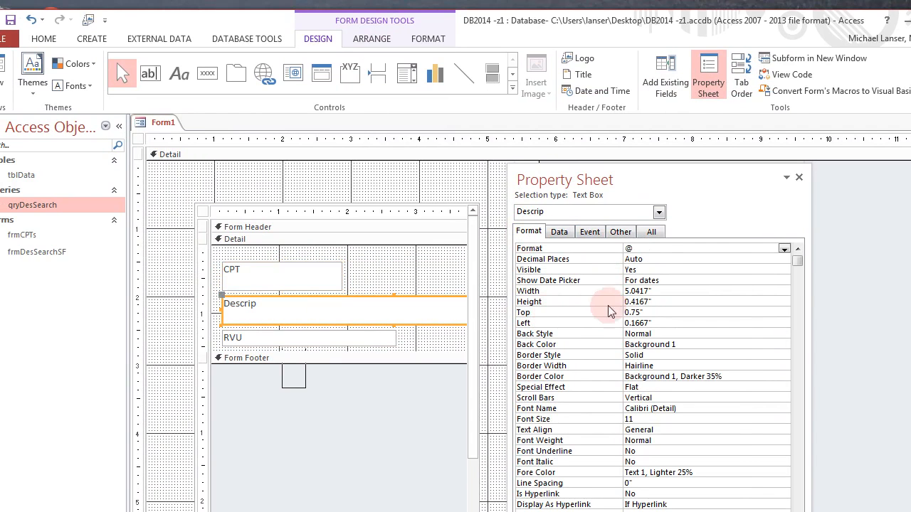
{"action": "left_click", "coordinate": [592, 293]}
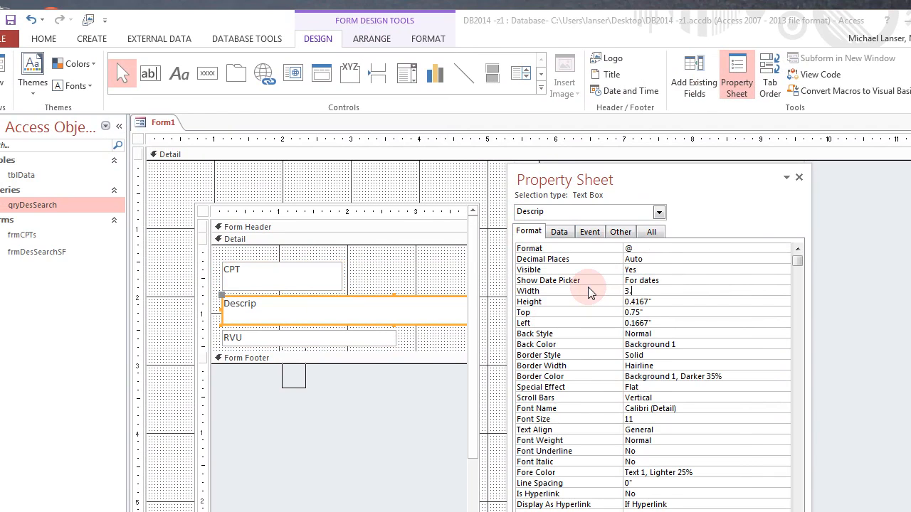
{"action": "type", "text": "3.0"}
{"action": "left_click", "coordinate": [644, 355]}
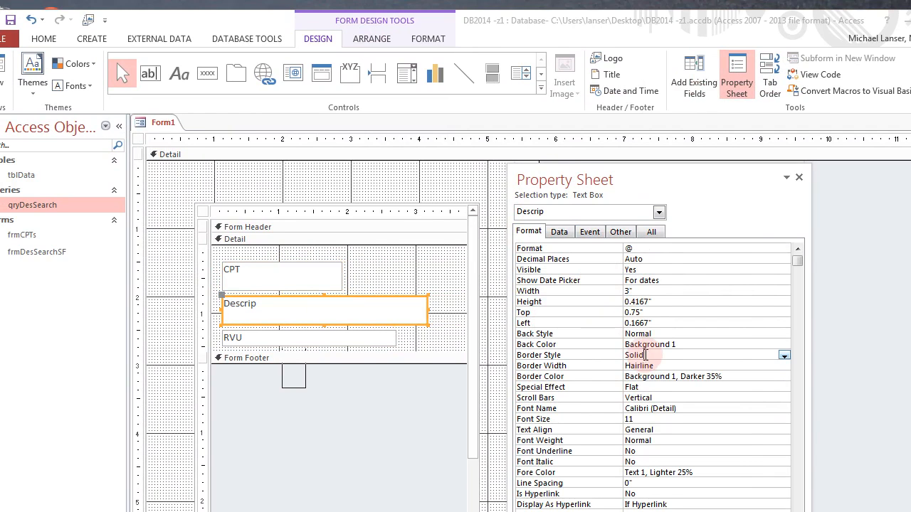
Give the Descrip text box the datasheet caption "Description" and the RVU text box the datasheet caption "wRVU".
{"action": "left_click", "coordinate": [649, 231]}
{"action": "left_click", "coordinate": [619, 232]}
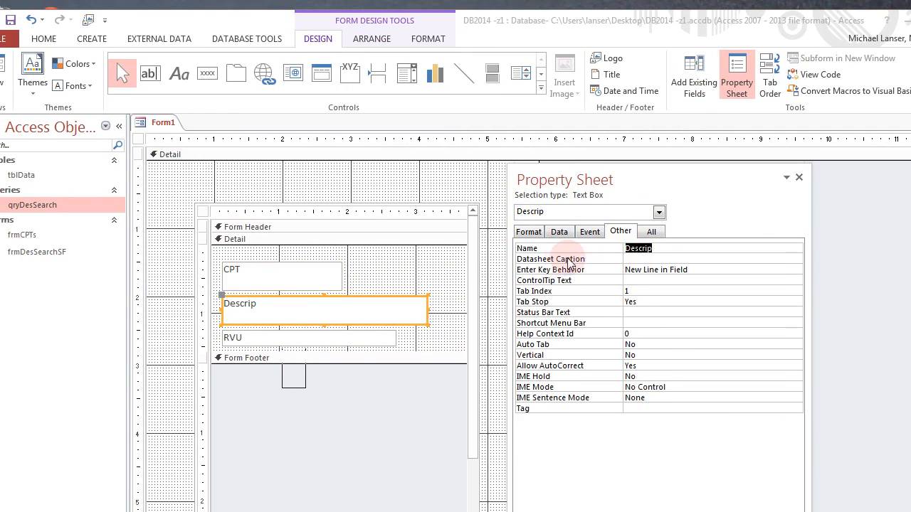
{"action": "left_click", "coordinate": [642, 260]}
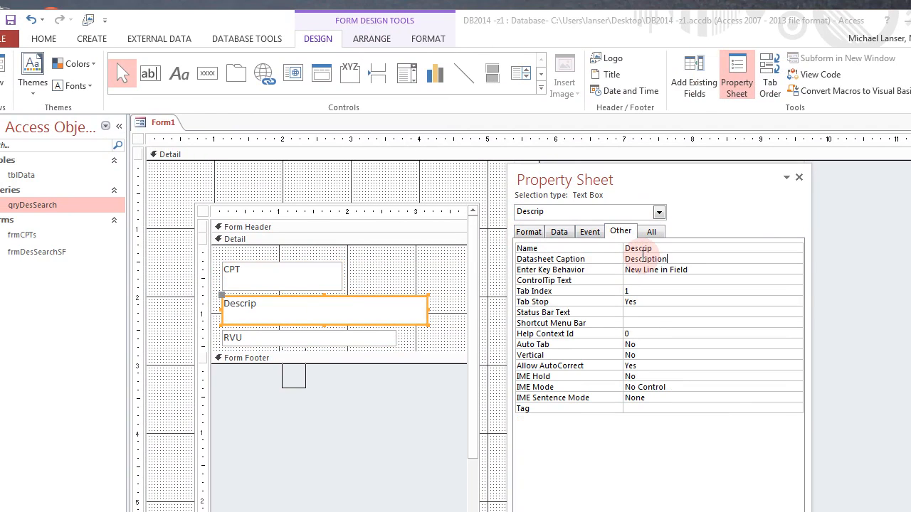
{"action": "left_click", "coordinate": [360, 343]}
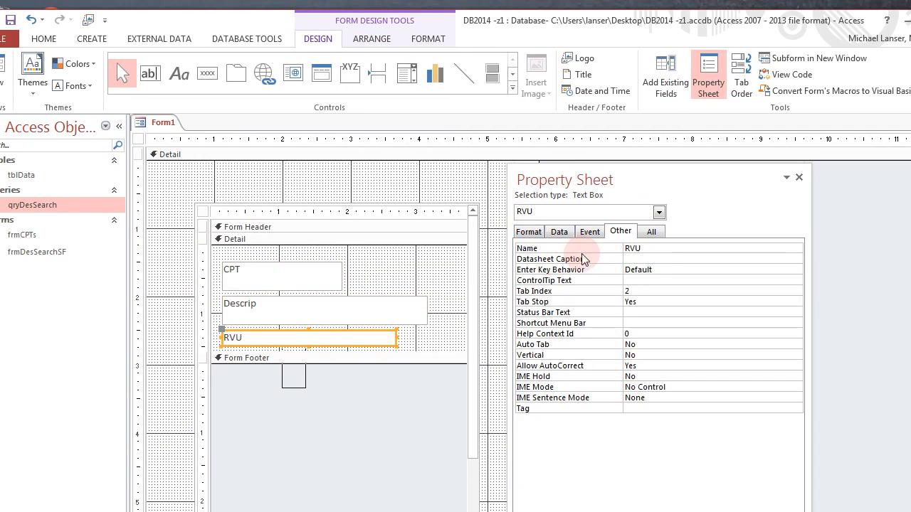
{"action": "left_click", "coordinate": [644, 260]}
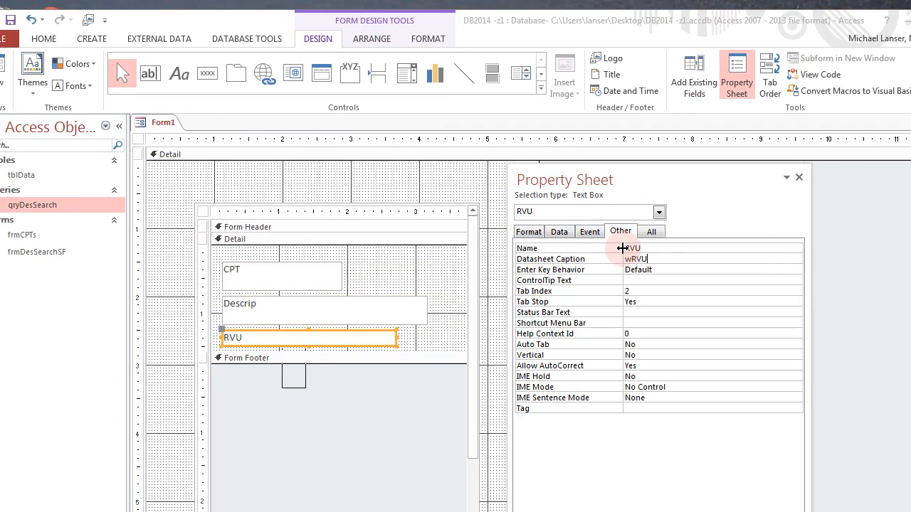
Center-align the text in the subform's RVU text box.
{"action": "left_click", "coordinate": [529, 231]}
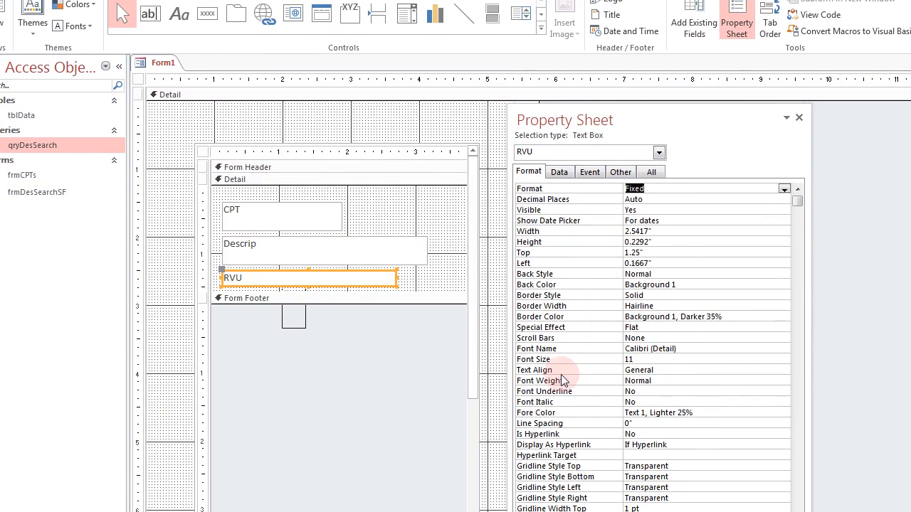
{"action": "left_click", "coordinate": [653, 369]}
{"action": "left_click", "coordinate": [784, 370]}
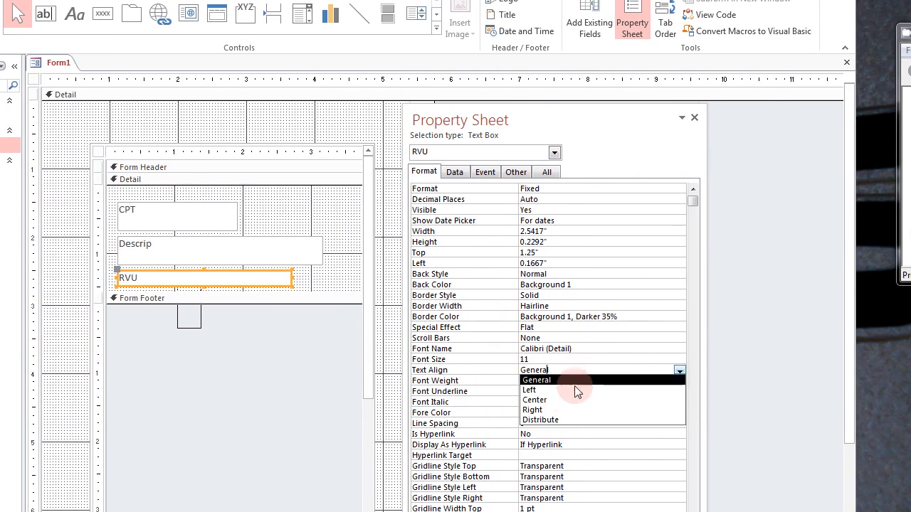
{"action": "left_click", "coordinate": [563, 385]}
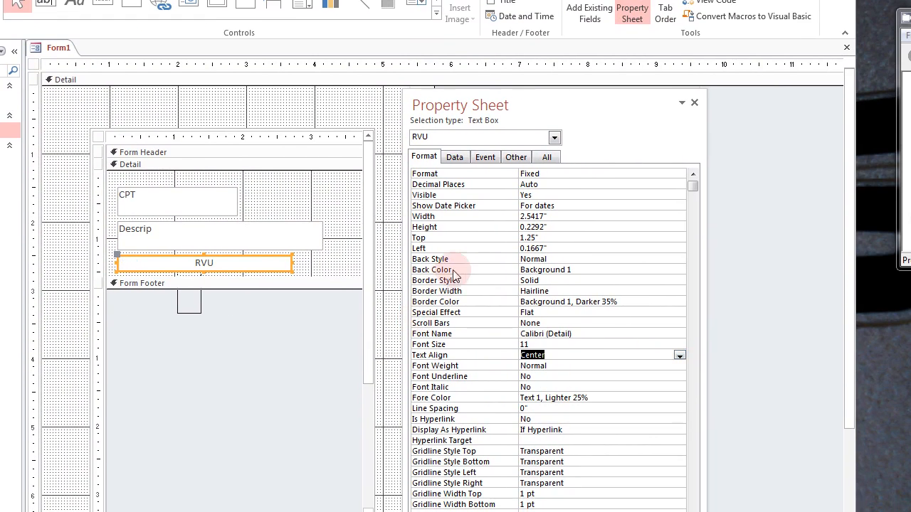
Set the RVU text box's width to 1.75".
{"action": "left_click", "coordinate": [555, 217]}
{"action": "left_click", "coordinate": [490, 217]}
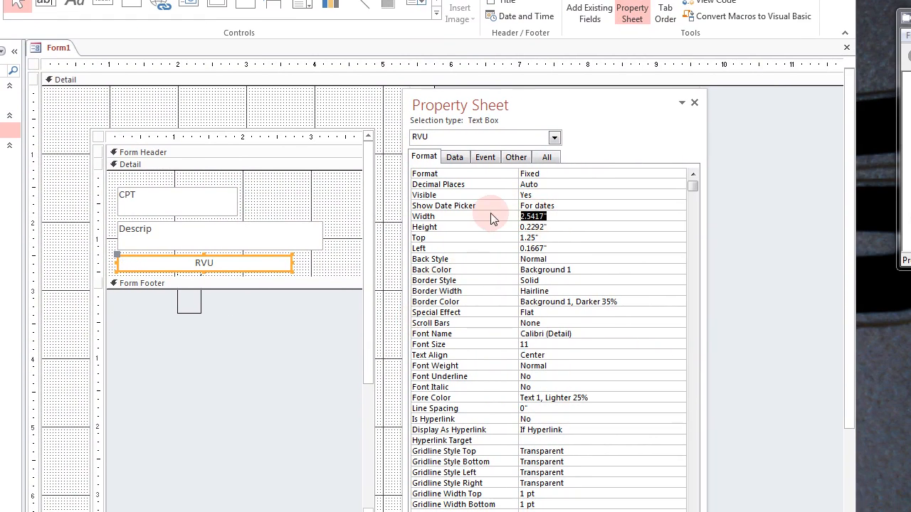
{"action": "type", "text": "1."}
{"action": "type", "text": "87"}
{"action": "key", "text": "BackSpace"}
{"action": "key", "text": "BackSpace"}
{"action": "type", "text": "75"}
{"action": "left_click", "coordinate": [561, 269]}
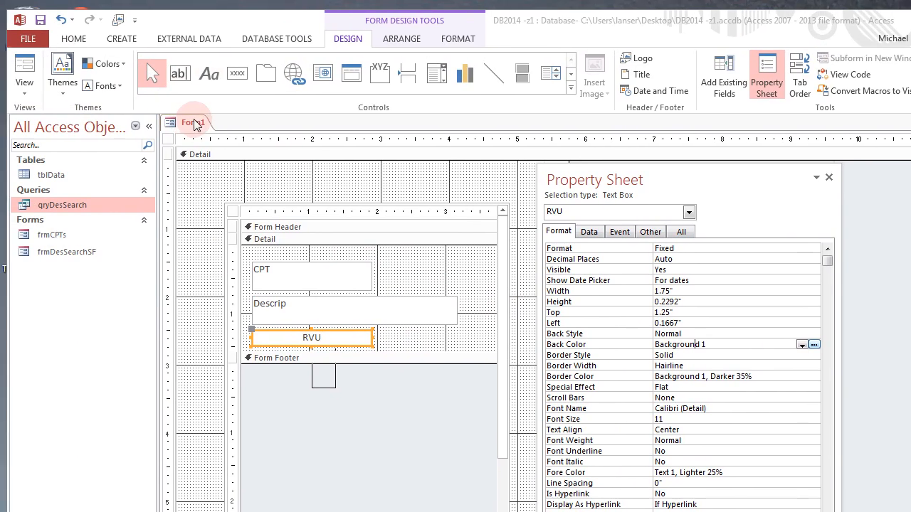
Save the new main form as frmDesSearch.
{"action": "right_click", "coordinate": [64, 48]}
{"action": "left_click", "coordinate": [203, 129]}
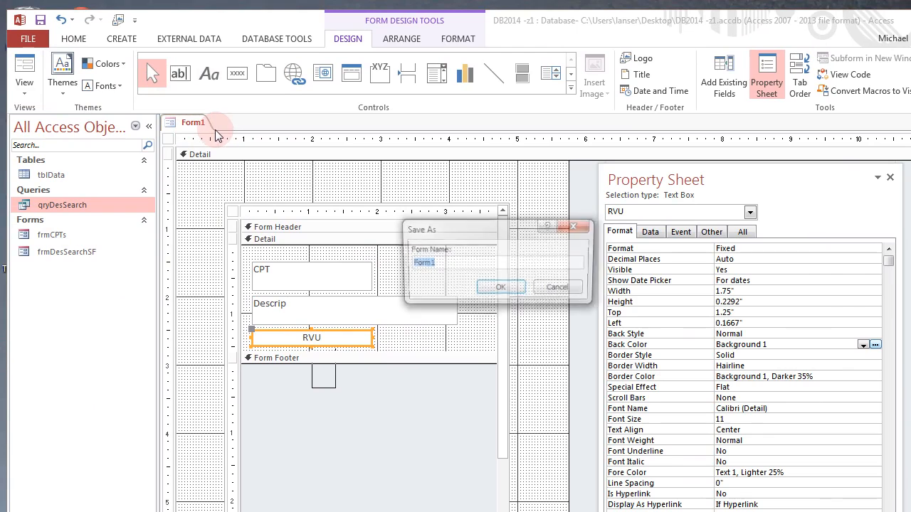
{"action": "type", "text": "frm"}
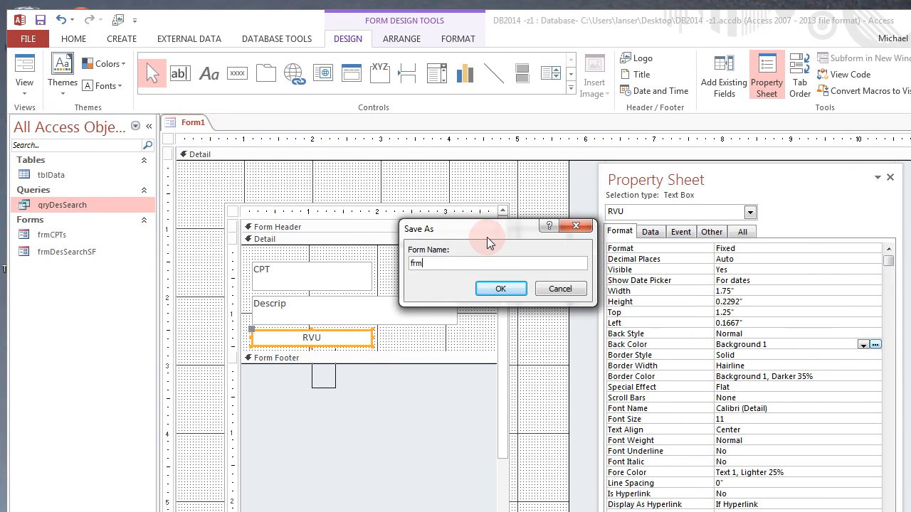
{"action": "type", "text": "DesSearch"}
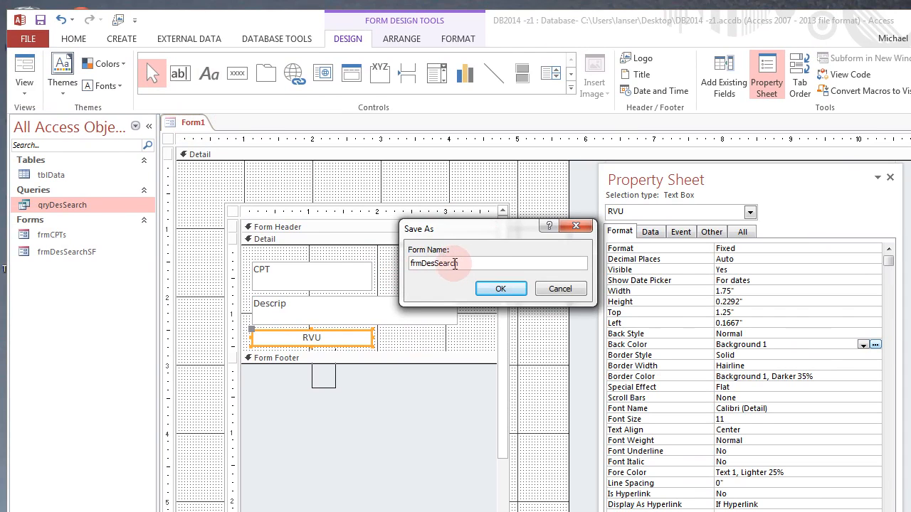
{"action": "left_click", "coordinate": [502, 289]}
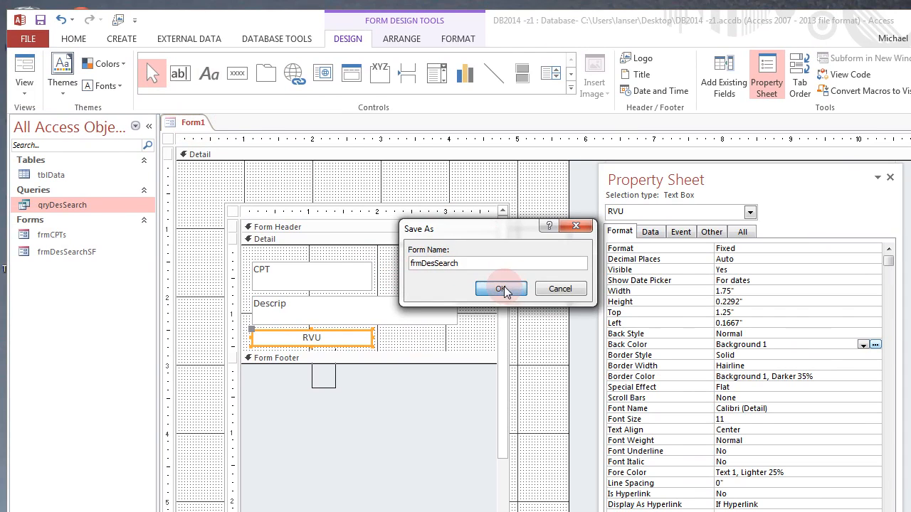
{"action": "right_click", "coordinate": [221, 126]}
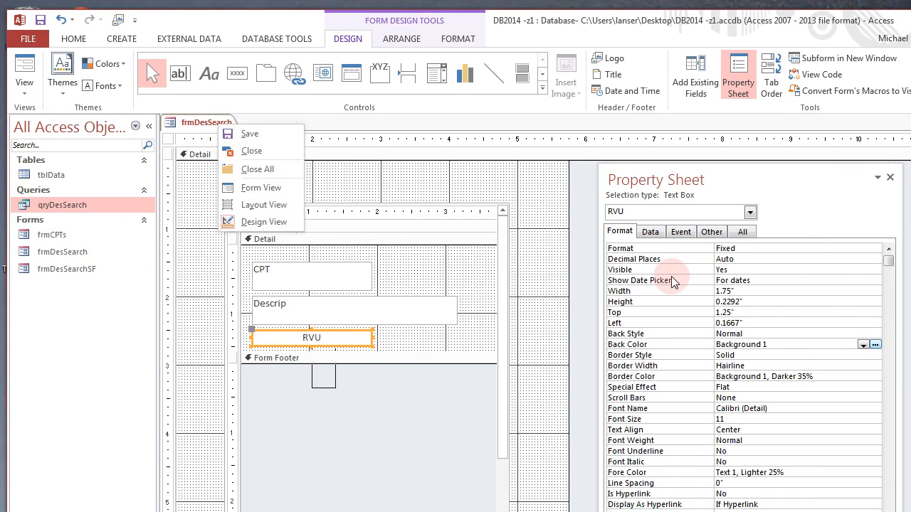
{"action": "left_click", "coordinate": [750, 212]}
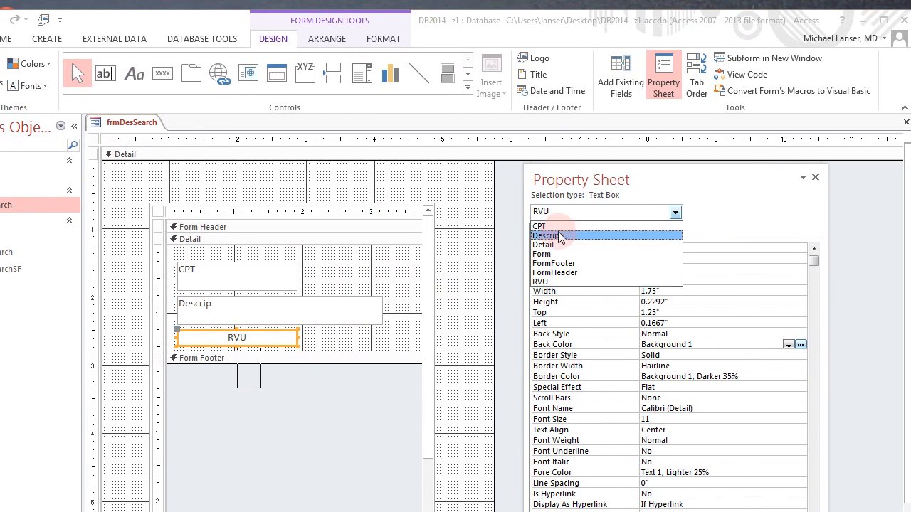
{"action": "left_click", "coordinate": [558, 254]}
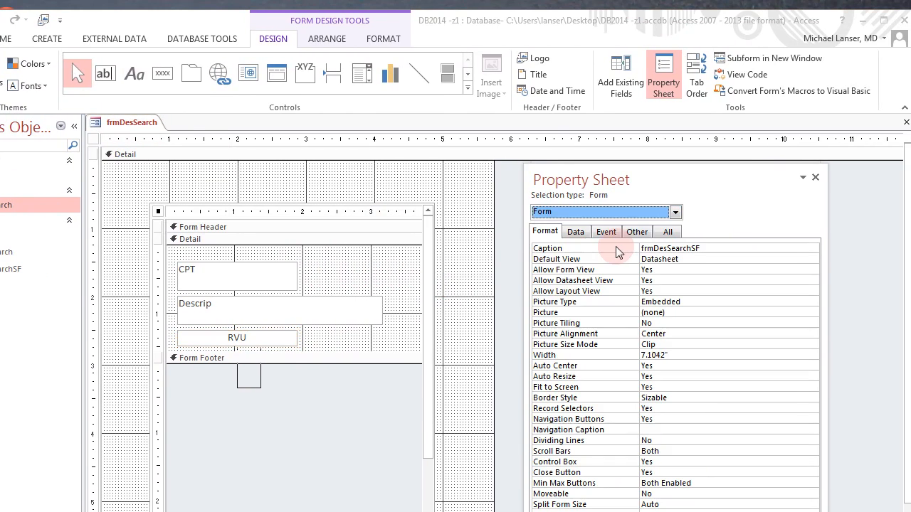
{"action": "left_click", "coordinate": [700, 247]}
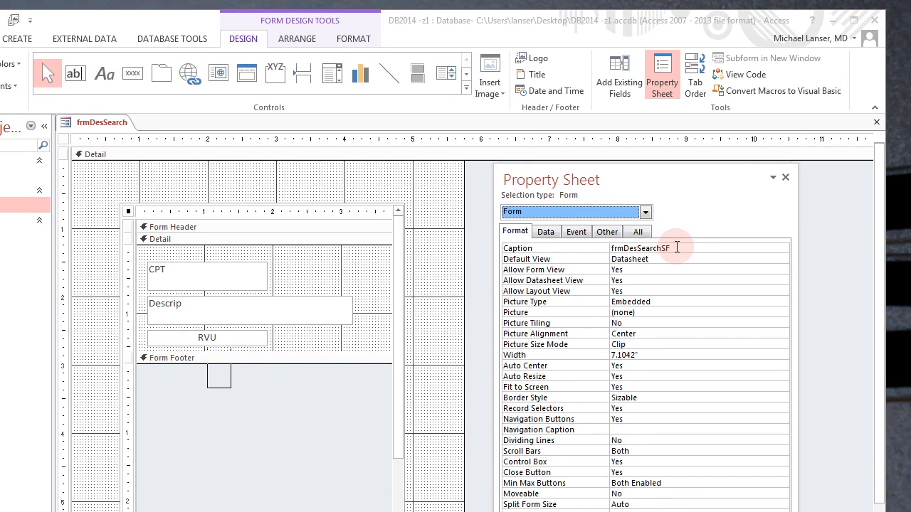
{"action": "left_click_drag", "start_coordinate": [677, 247], "coordinate": [596, 249]}
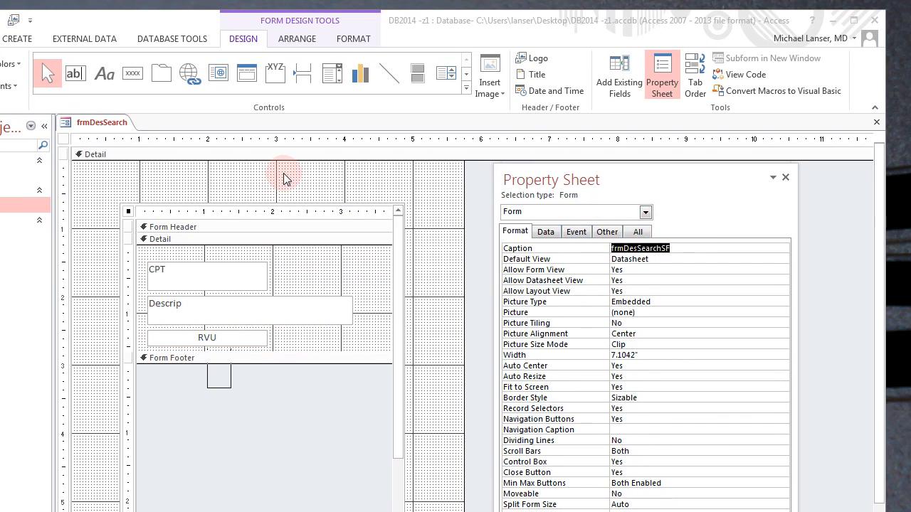
{"action": "left_click", "coordinate": [646, 212]}
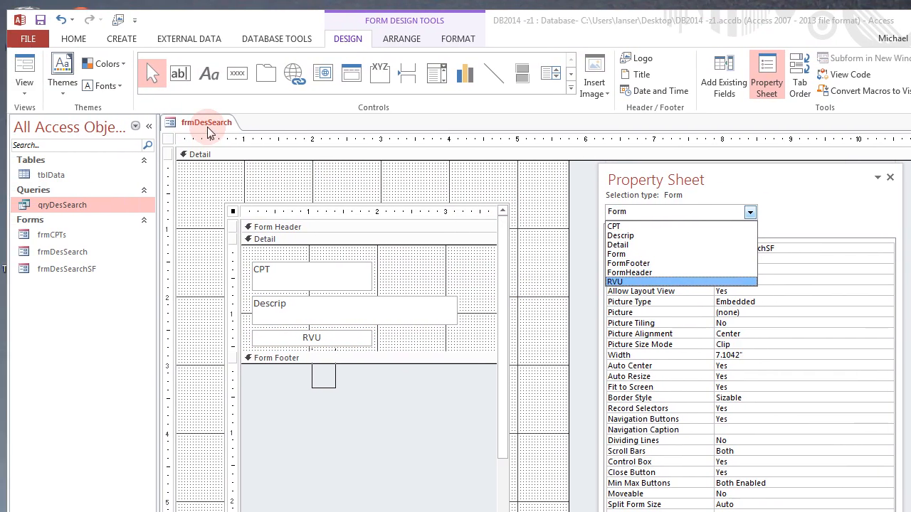
Save the frmDesSearch form again and close it.
{"action": "right_click", "coordinate": [102, 125]}
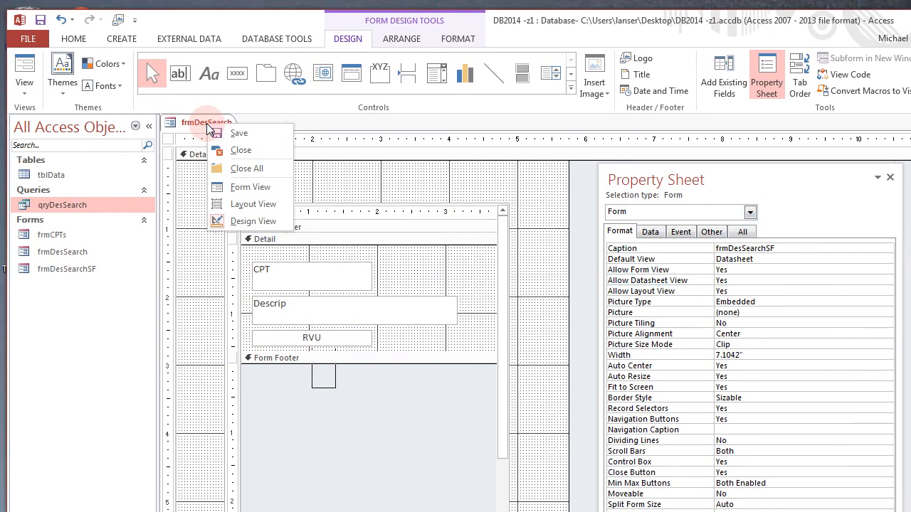
{"action": "left_click", "coordinate": [235, 133]}
{"action": "right_click", "coordinate": [232, 127]}
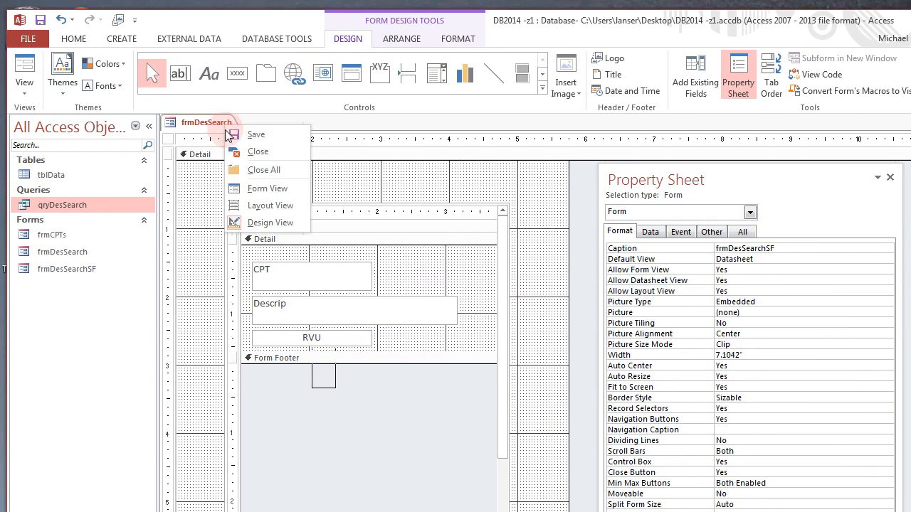
{"action": "left_click", "coordinate": [253, 151]}
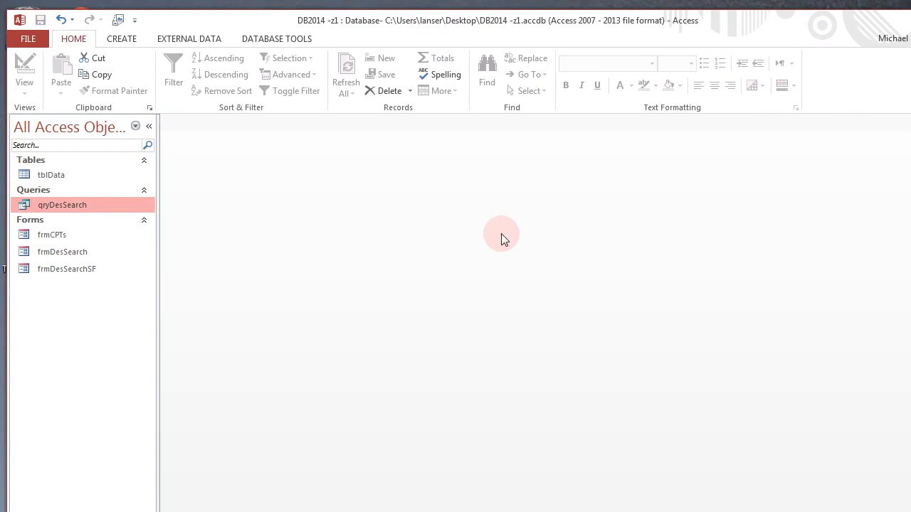
Open the frmDesSearch form and run its description search for "eye".
{"action": "left_click", "coordinate": [69, 257]}
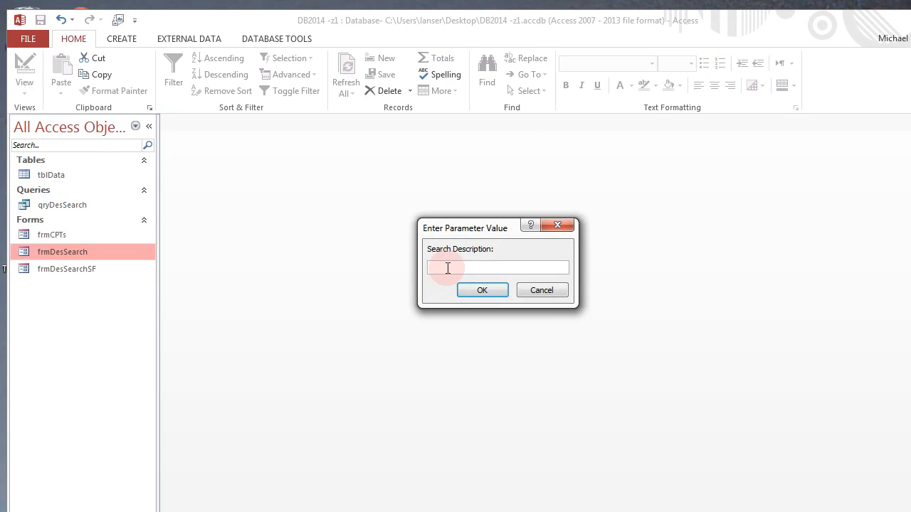
{"action": "type", "text": "eye"}
{"action": "key", "text": "Return"}
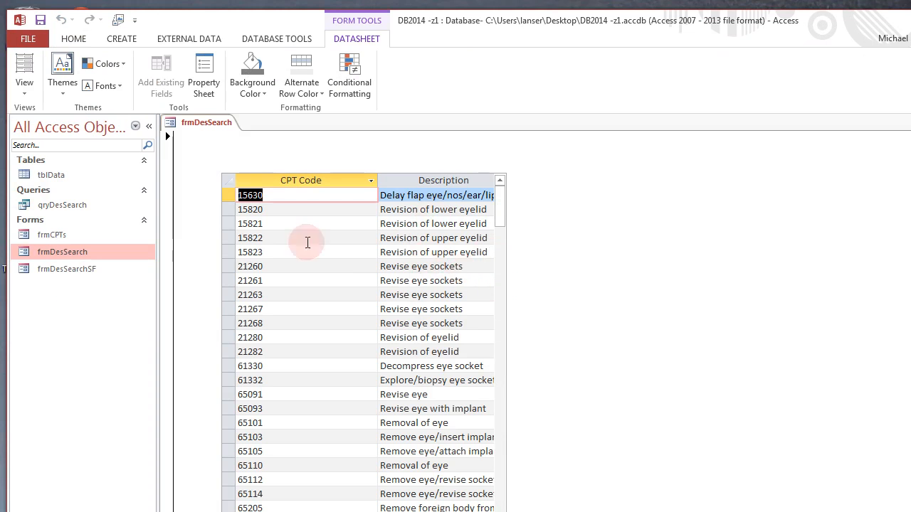
Switch frmDesSearch to Design View and set the main form's caption to "Description Search".
{"action": "right_click", "coordinate": [216, 125]}
{"action": "left_click", "coordinate": [240, 215]}
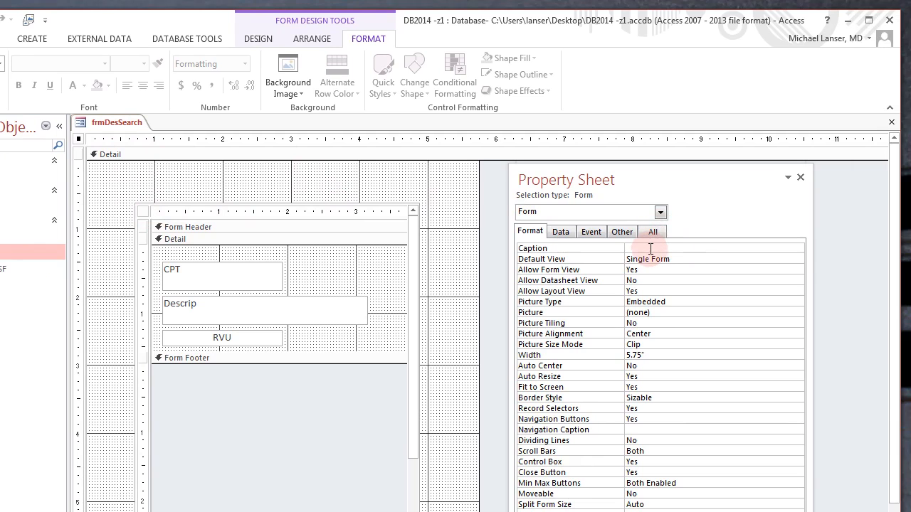
{"action": "left_click", "coordinate": [651, 249]}
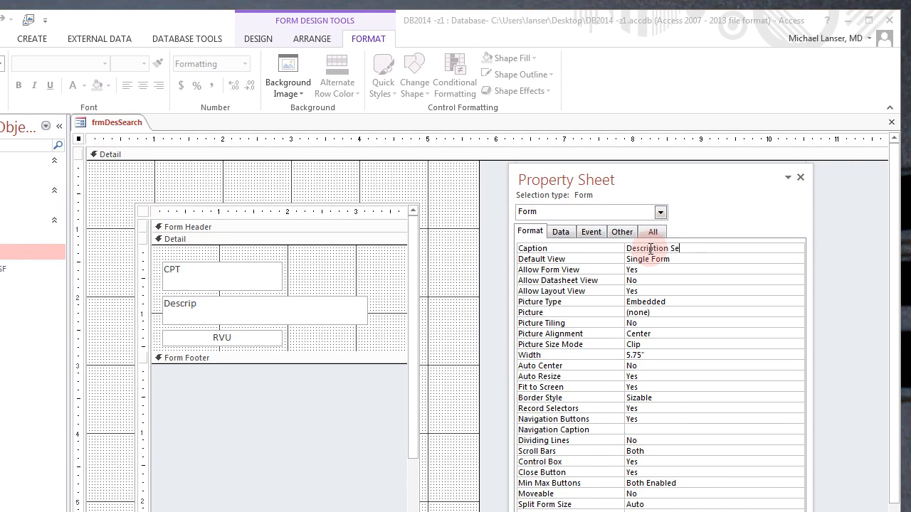
{"action": "left_click", "coordinate": [663, 334]}
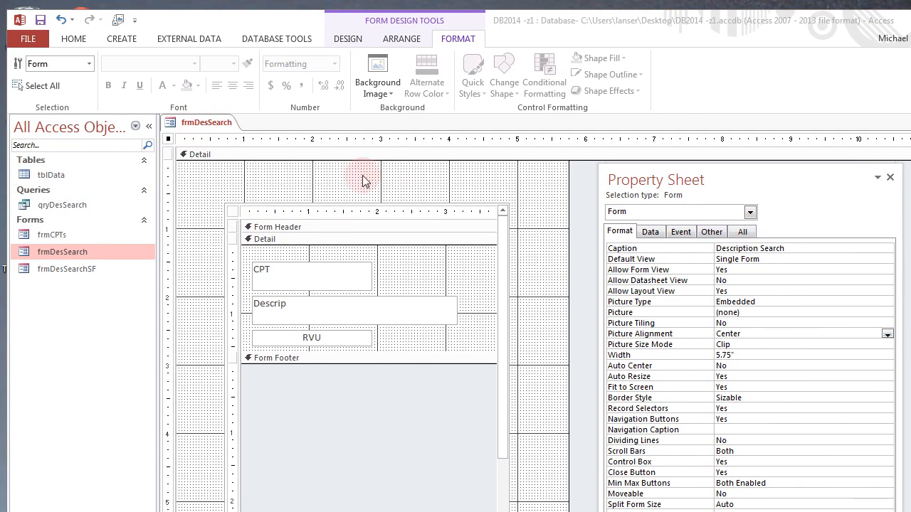
Set the main form's Pop Up property to Yes.
{"action": "left_click", "coordinate": [736, 232]}
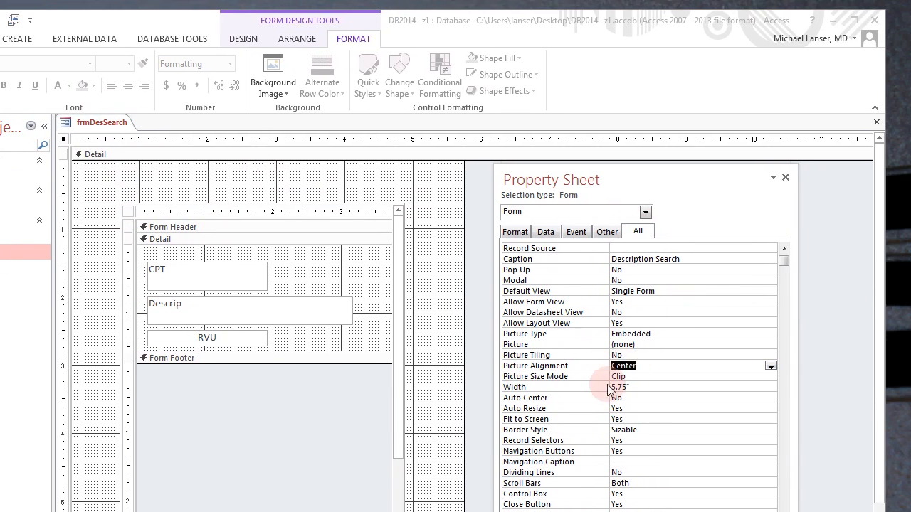
{"action": "left_click", "coordinate": [632, 256]}
{"action": "left_click", "coordinate": [769, 256]}
{"action": "left_click", "coordinate": [514, 264]}
{"action": "left_click", "coordinate": [546, 318]}
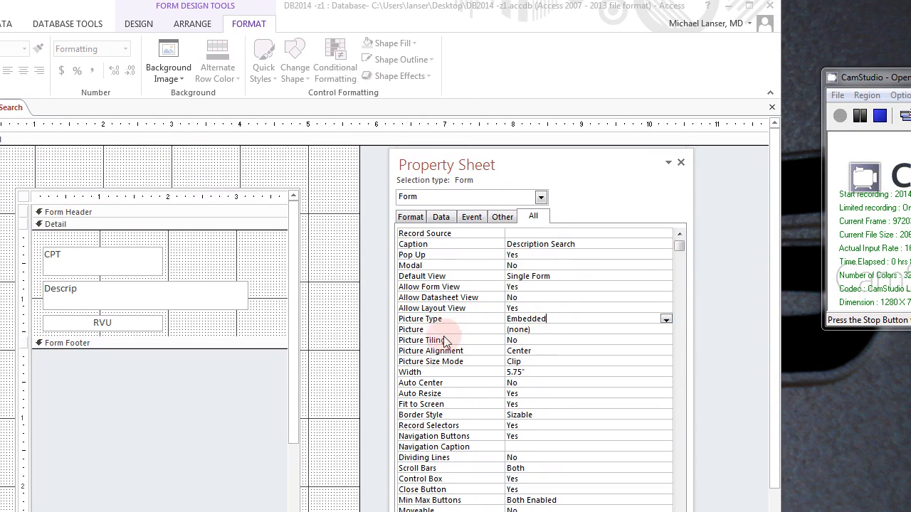
Set the main form's Auto Center property to Yes and return to its format properties.
{"action": "left_click", "coordinate": [526, 383]}
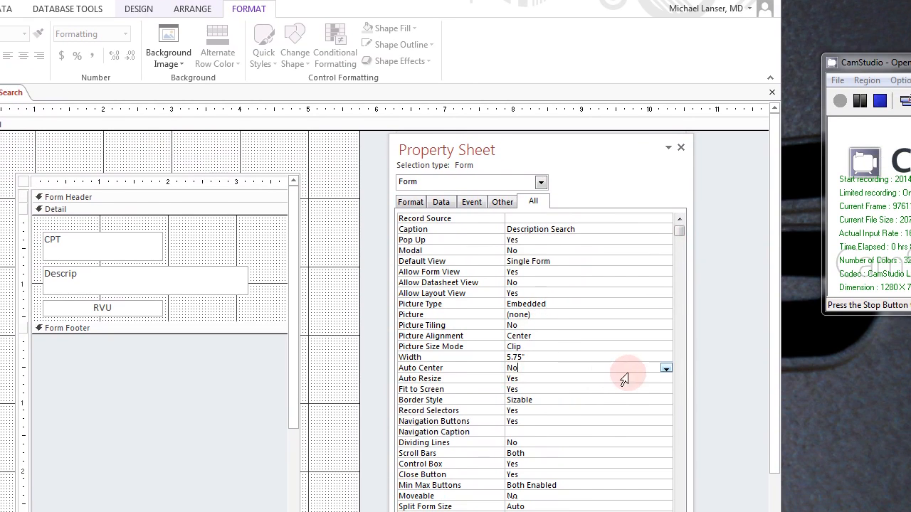
{"action": "left_click", "coordinate": [665, 367]}
{"action": "left_click", "coordinate": [545, 380]}
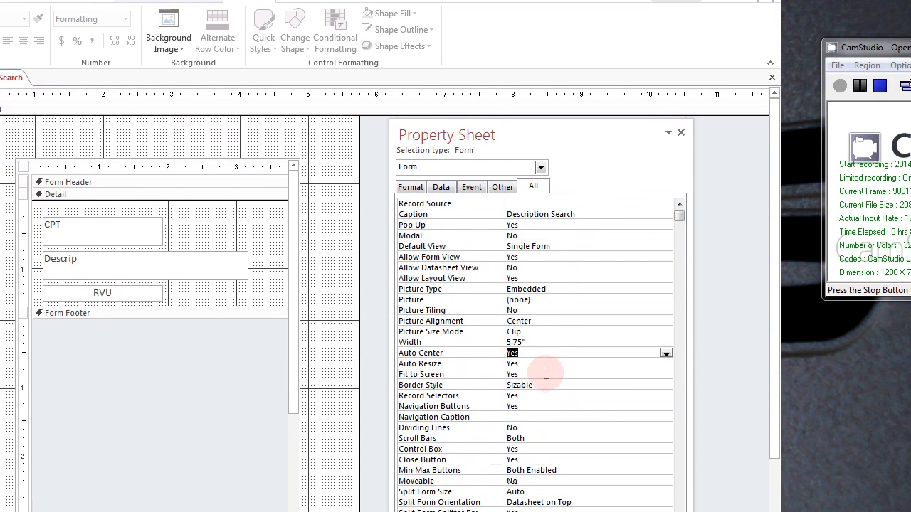
{"action": "left_click", "coordinate": [411, 187]}
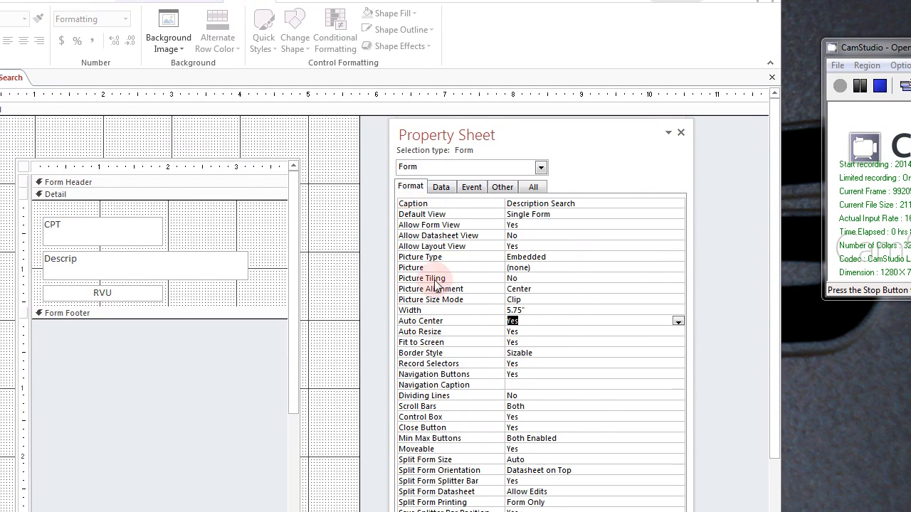
Set the main form's Record Selectors and Navigation Buttons properties to No.
{"action": "left_click", "coordinate": [518, 364]}
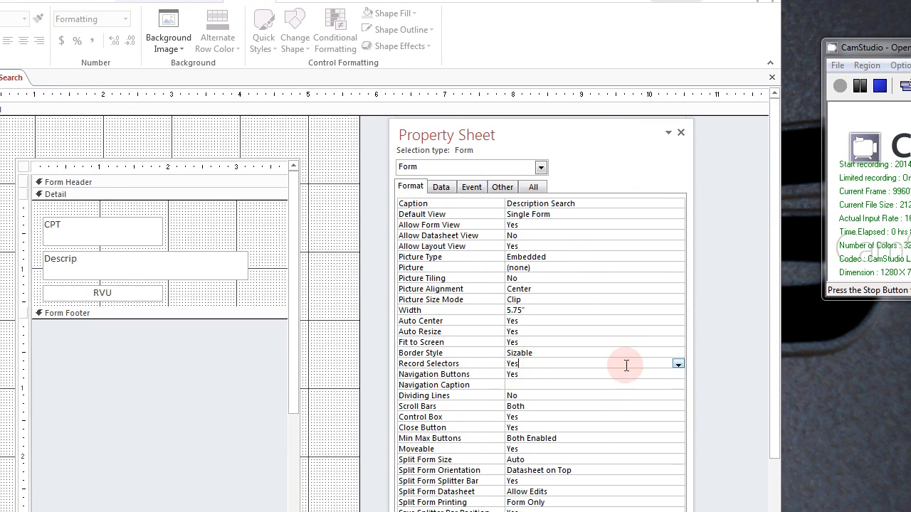
{"action": "left_click", "coordinate": [679, 364]}
{"action": "left_click", "coordinate": [552, 383]}
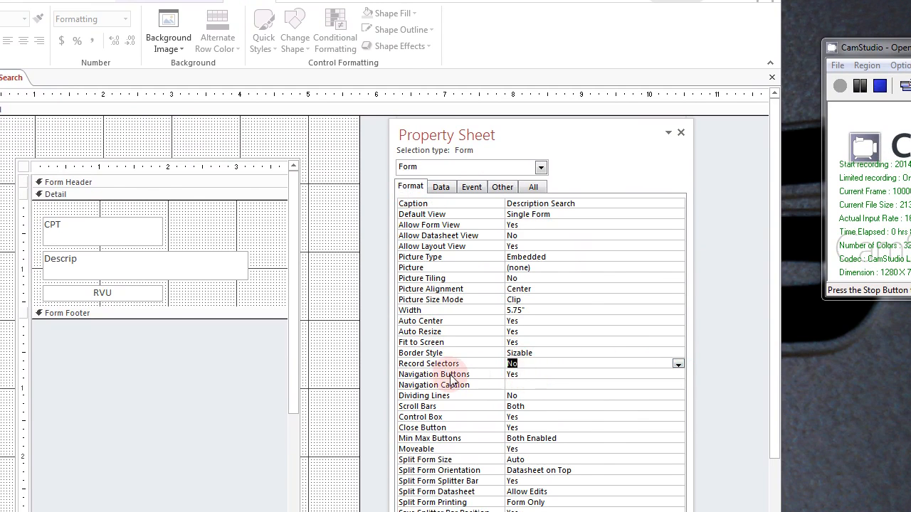
{"action": "left_click", "coordinate": [525, 374]}
{"action": "left_click", "coordinate": [678, 375]}
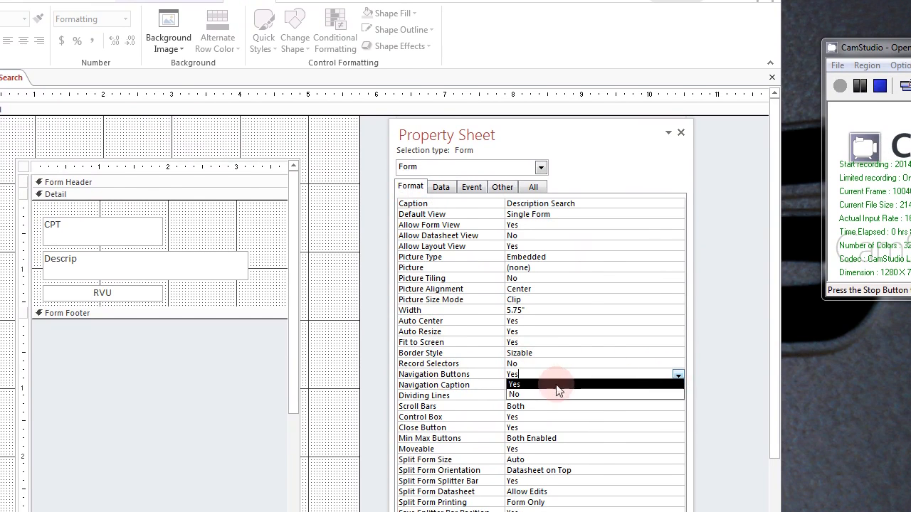
{"action": "left_click", "coordinate": [555, 393]}
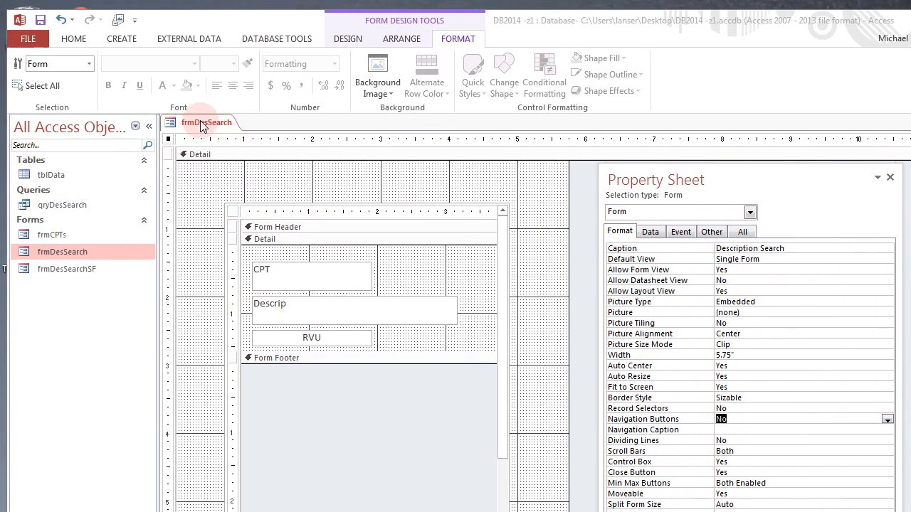
{"action": "right_click", "coordinate": [7, 62]}
{"action": "right_click", "coordinate": [211, 124]}
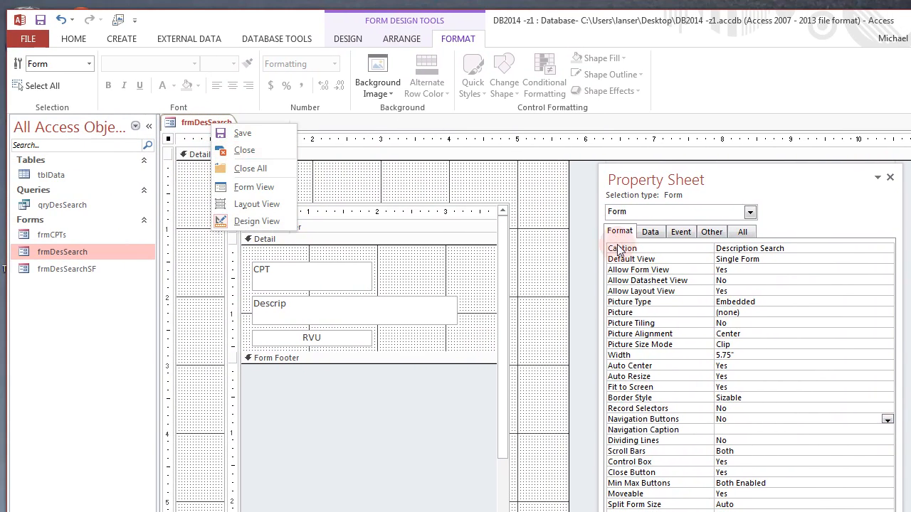
{"action": "left_click", "coordinate": [535, 241]}
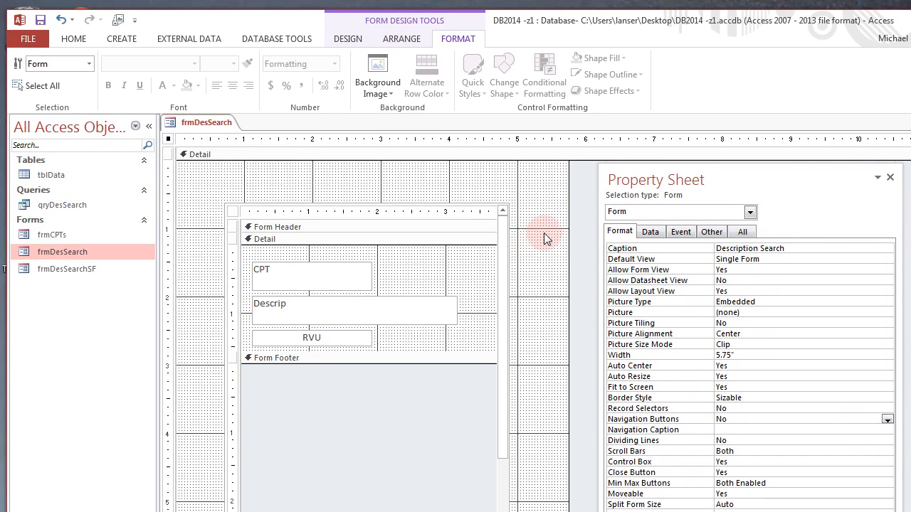
Set the back color of the main form's Detail section to Accent 6, Lighter 80%.
{"action": "left_click", "coordinate": [545, 240]}
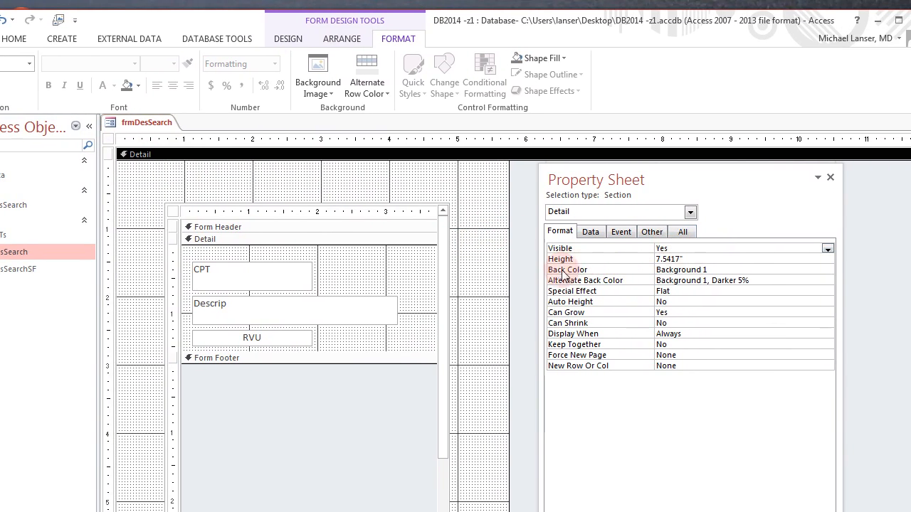
{"action": "left_click", "coordinate": [689, 273]}
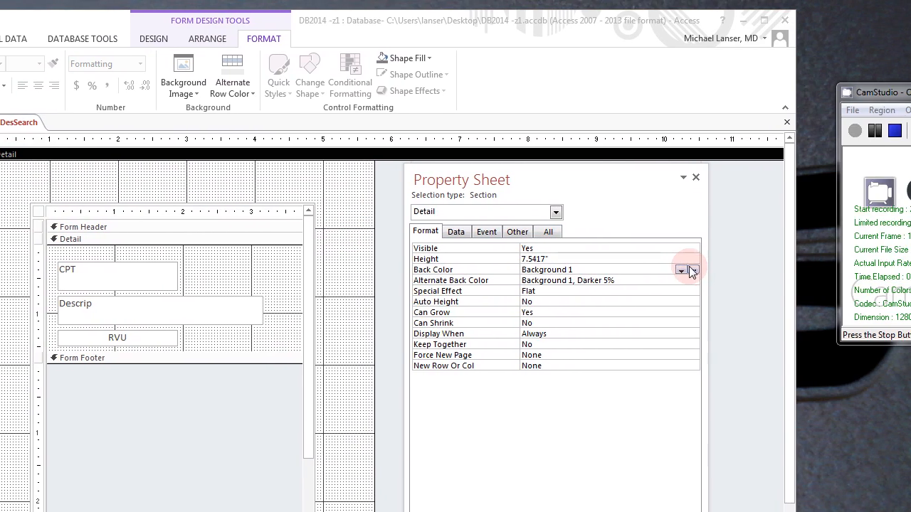
{"action": "left_click", "coordinate": [800, 270]}
{"action": "left_click", "coordinate": [619, 326]}
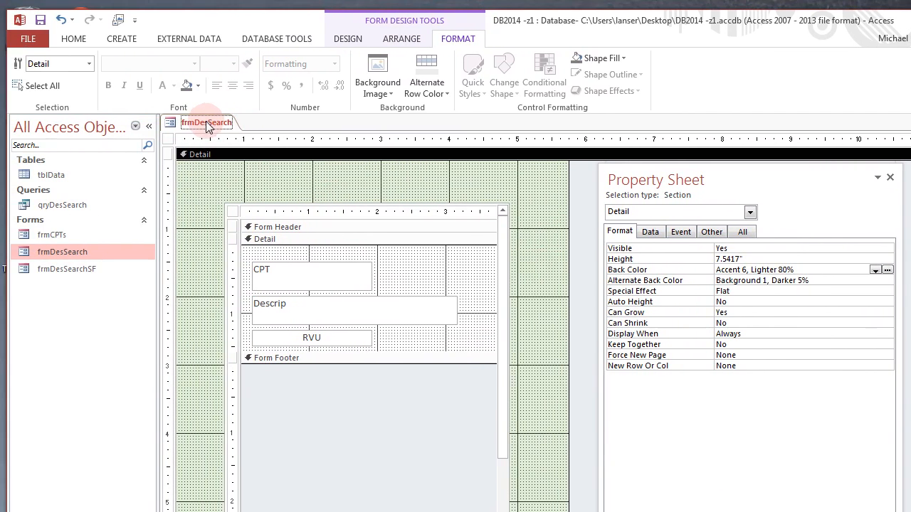
Close frmDesSearch and reopen it with a description search for "eye".
{"action": "right_click", "coordinate": [64, 126]}
{"action": "left_click", "coordinate": [247, 152]}
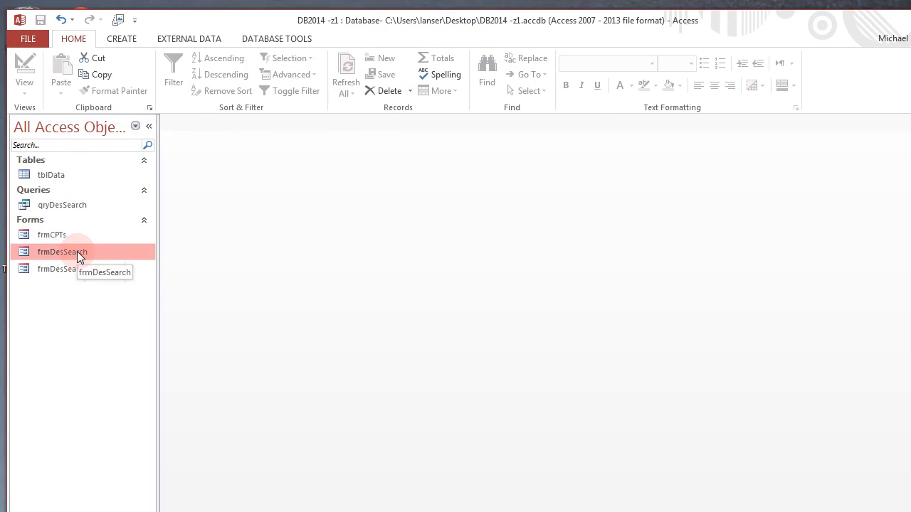
{"action": "double_click", "coordinate": [77, 251]}
{"action": "type", "text": "eye"}
{"action": "key", "text": "Return"}
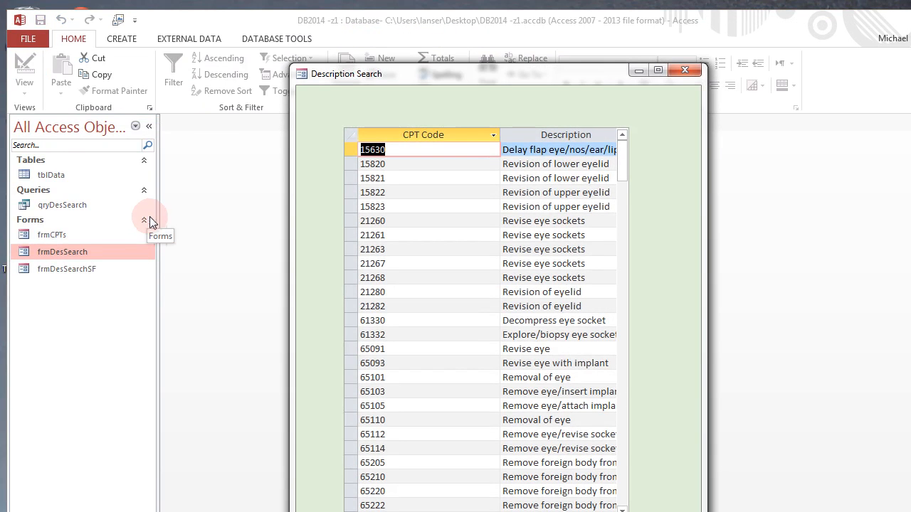
Fit the widths of the CPT Code, Description and wRVU columns in the subform datasheet to their contents.
{"action": "double_click", "coordinate": [500, 134]}
{"action": "double_click", "coordinate": [534, 135]}
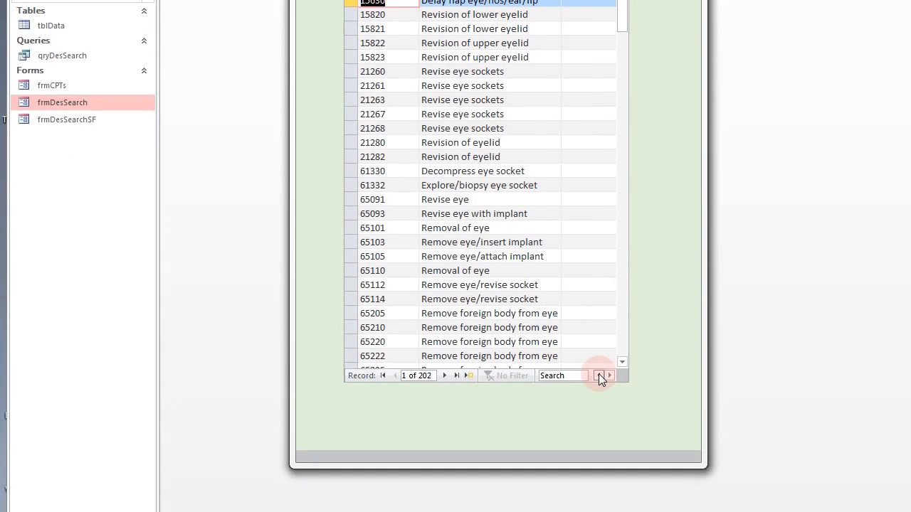
{"action": "left_click", "coordinate": [605, 375]}
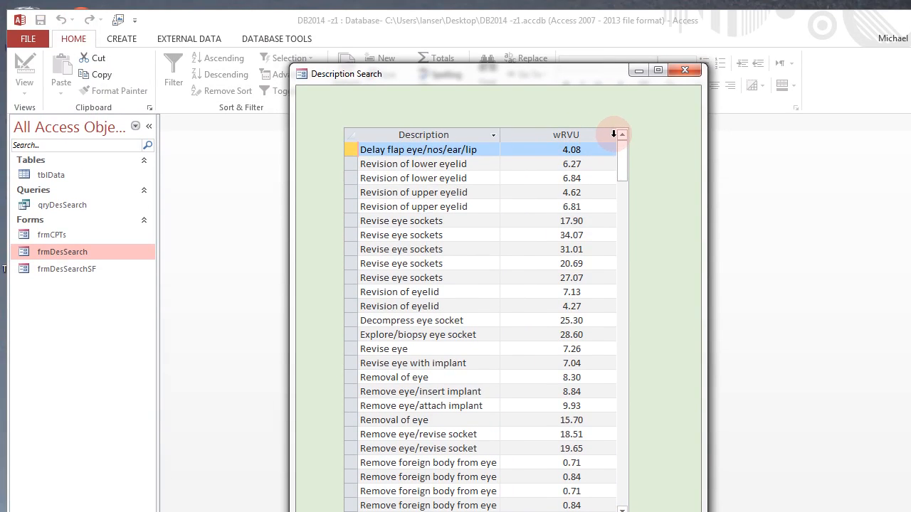
{"action": "left_click", "coordinate": [610, 375]}
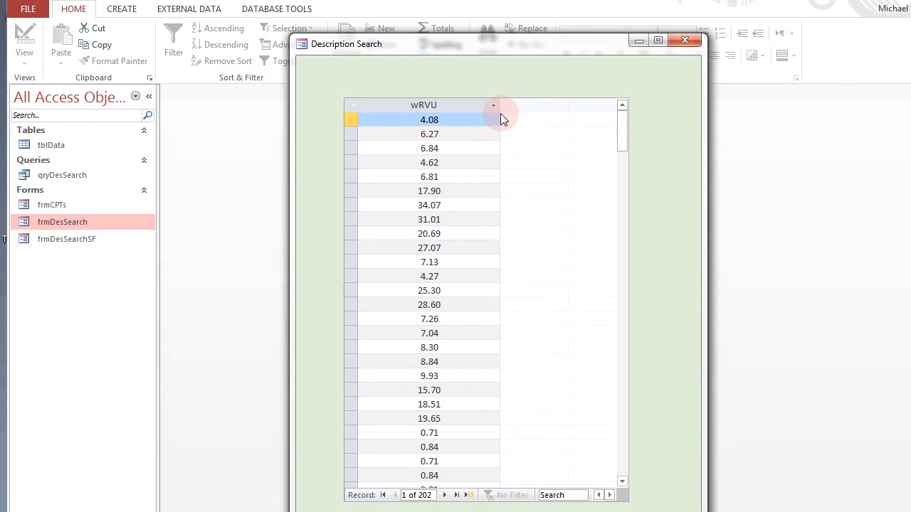
{"action": "double_click", "coordinate": [500, 132]}
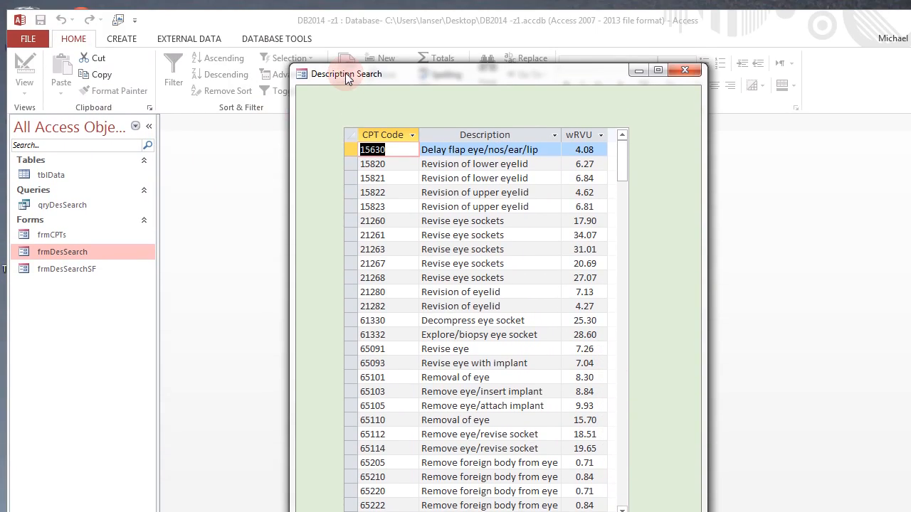
Save the Description Search form with its column layout and close it.
{"action": "right_click", "coordinate": [345, 29]}
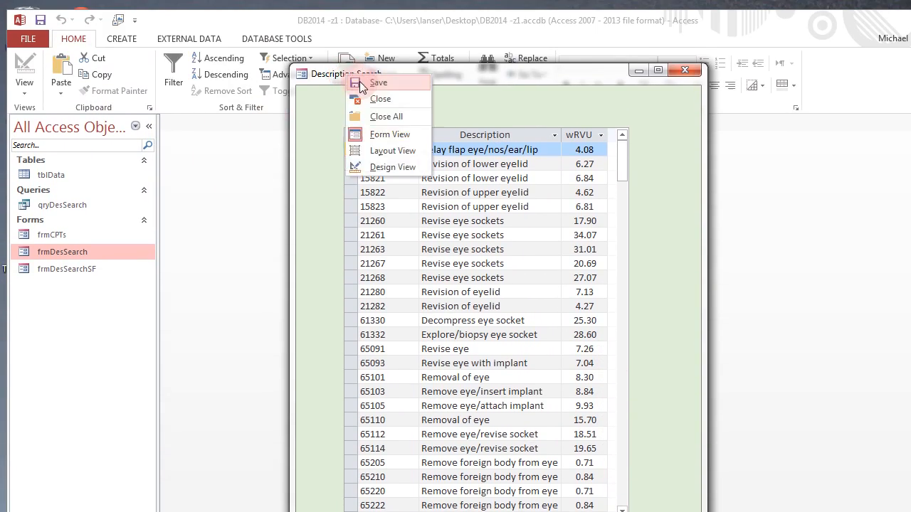
{"action": "left_click", "coordinate": [351, 29]}
{"action": "right_click", "coordinate": [351, 77]}
{"action": "left_click", "coordinate": [388, 100]}
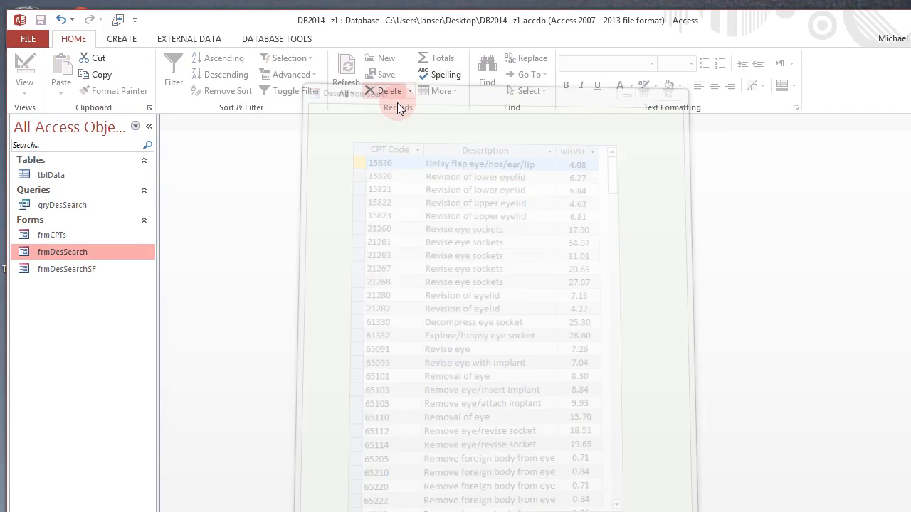
Reopen frmDesSearch with the search term "eye" to check the saved column widths.
{"action": "double_click", "coordinate": [80, 251]}
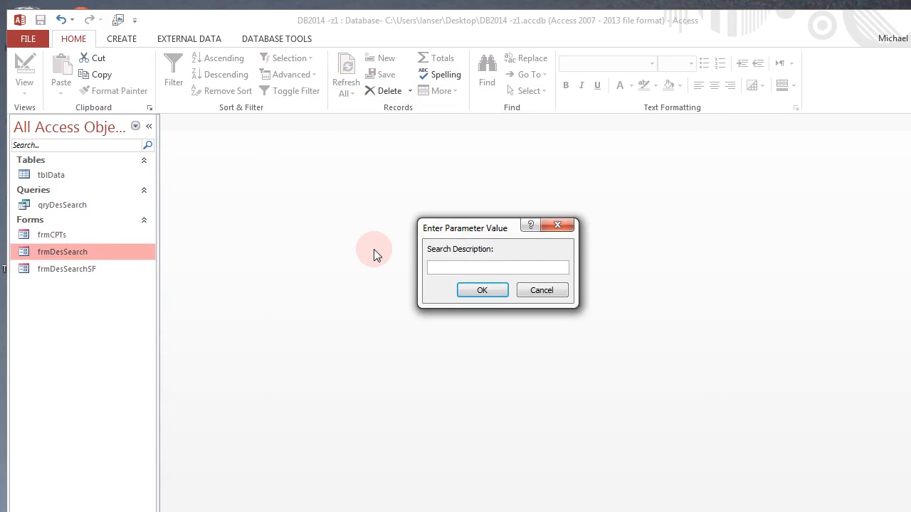
{"action": "type", "text": "eye"}
{"action": "key", "text": "Return"}
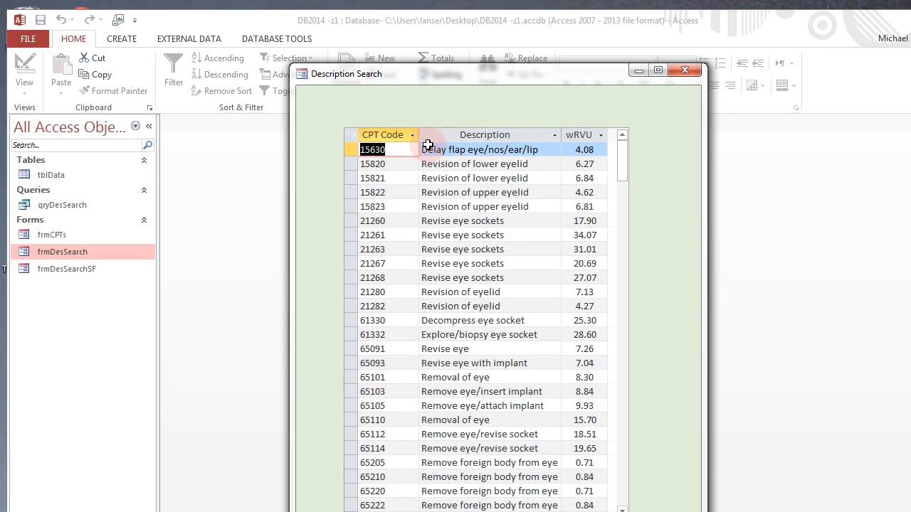
Switch frmDesSearch to Design View and move the frmDesSearchSF subform down to a top position of 1.2917".
{"action": "right_click", "coordinate": [357, 74]}
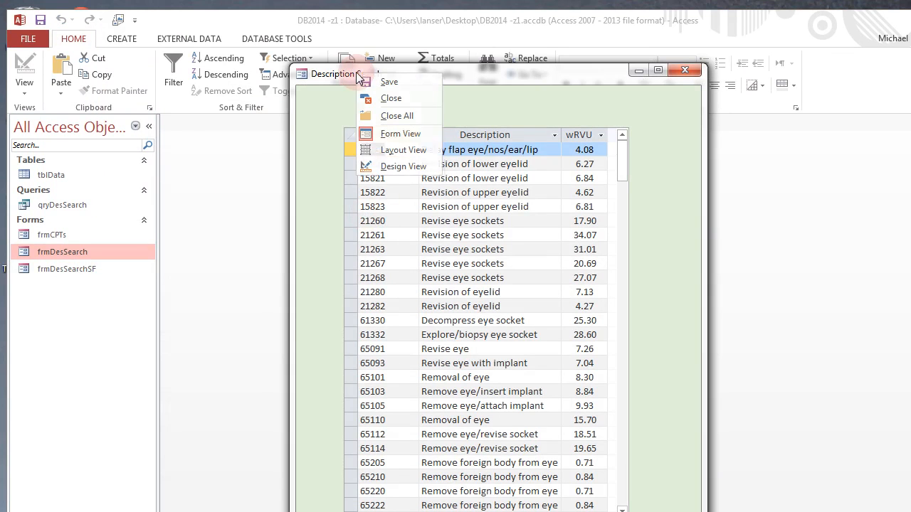
{"action": "left_click", "coordinate": [403, 167]}
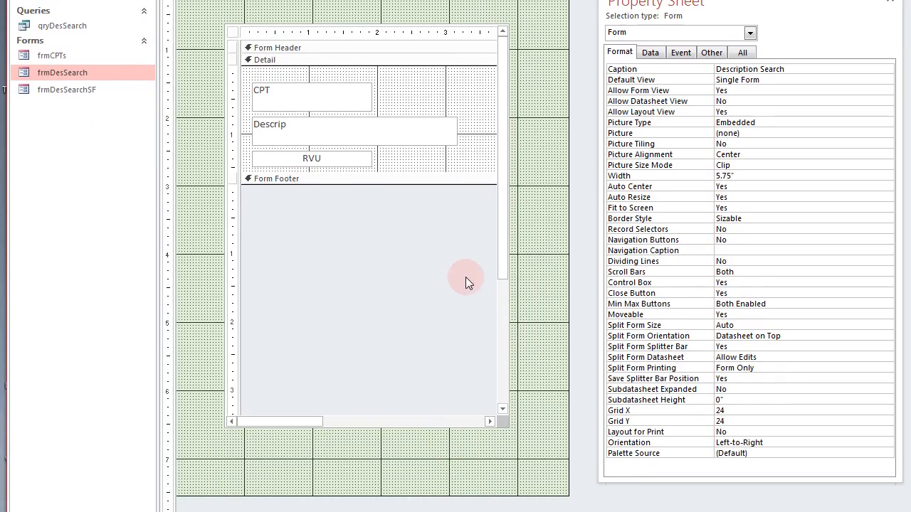
{"action": "left_click", "coordinate": [230, 28]}
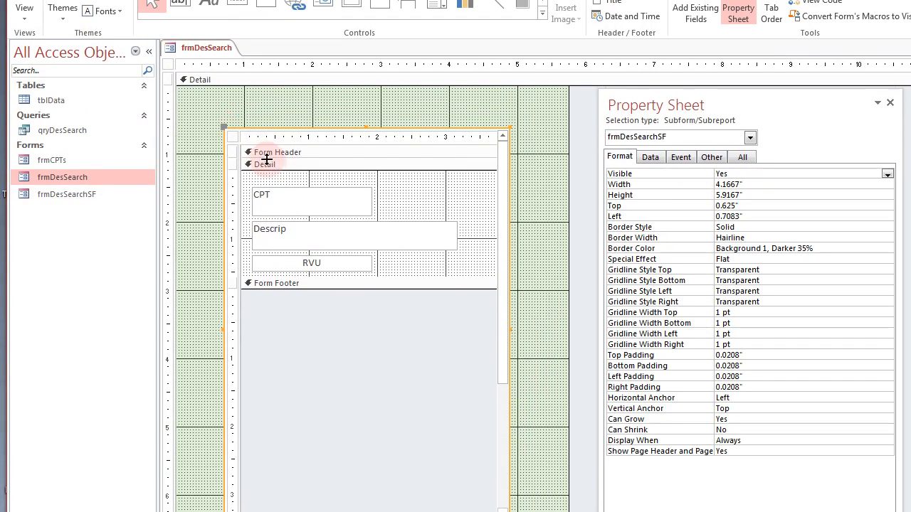
{"action": "key", "text": "Down"}
{"action": "key", "text": "Down"}
{"action": "key", "text": "Down"}
{"action": "key", "text": "Down"}
{"action": "key", "text": "Down"}
{"action": "key", "text": "Down"}
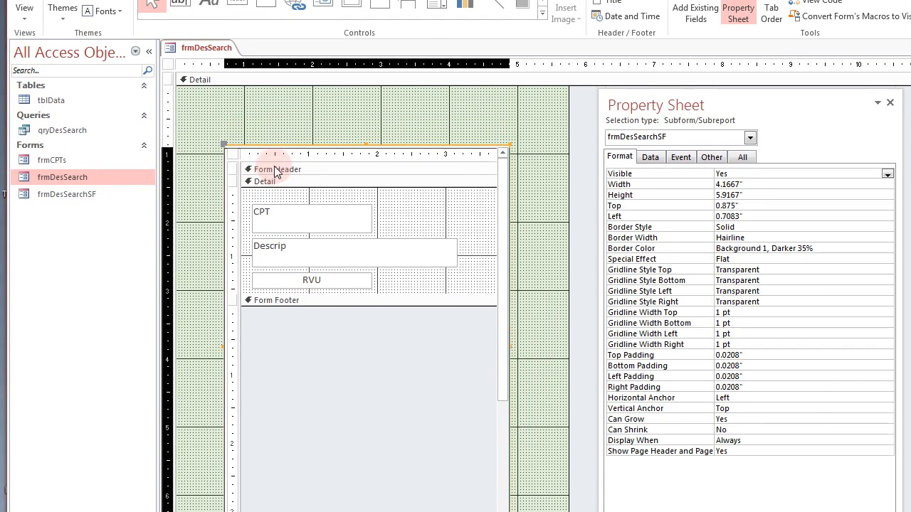
{"action": "key", "text": "Down"}
{"action": "key", "text": "Down"}
{"action": "key", "text": "Down"}
{"action": "key", "text": "Down"}
{"action": "key", "text": "Down"}
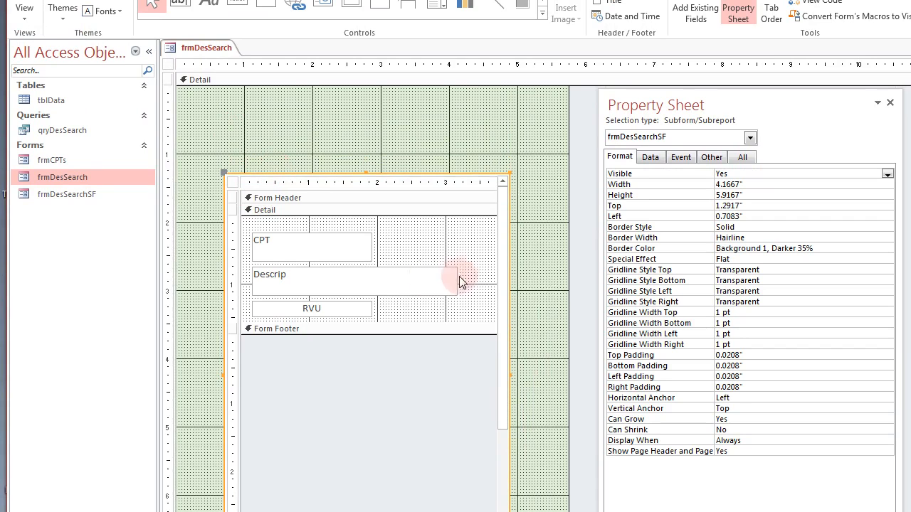
Narrow the main form slightly from its right edge and move the subform to a left position of 0.4583".
{"action": "left_click_drag", "start_coordinate": [569, 299], "coordinate": [541, 299]}
{"action": "key", "text": "Left"}
{"action": "key", "text": "Left"}
{"action": "key", "text": "Left"}
{"action": "key", "text": "Left"}
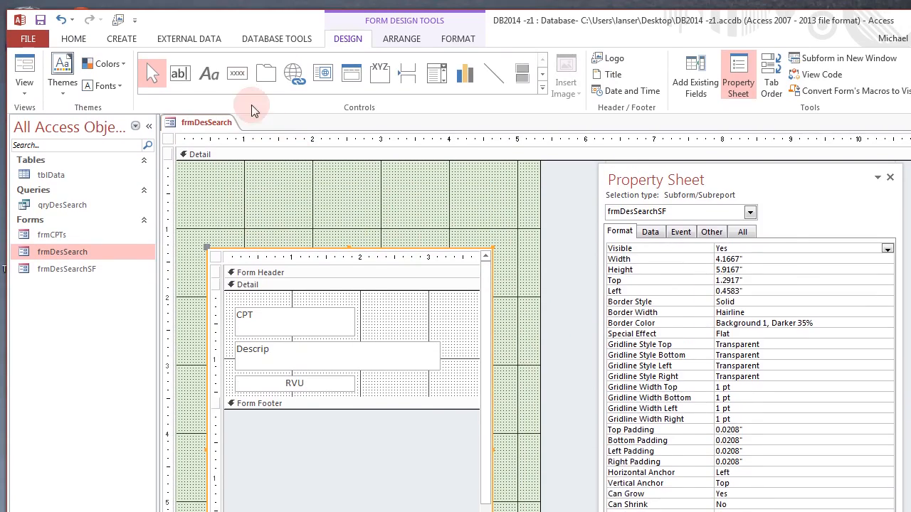
Place a command button in the Detail section above the subform, cancelling the Command Button Wizard.
{"action": "left_click", "coordinate": [239, 78]}
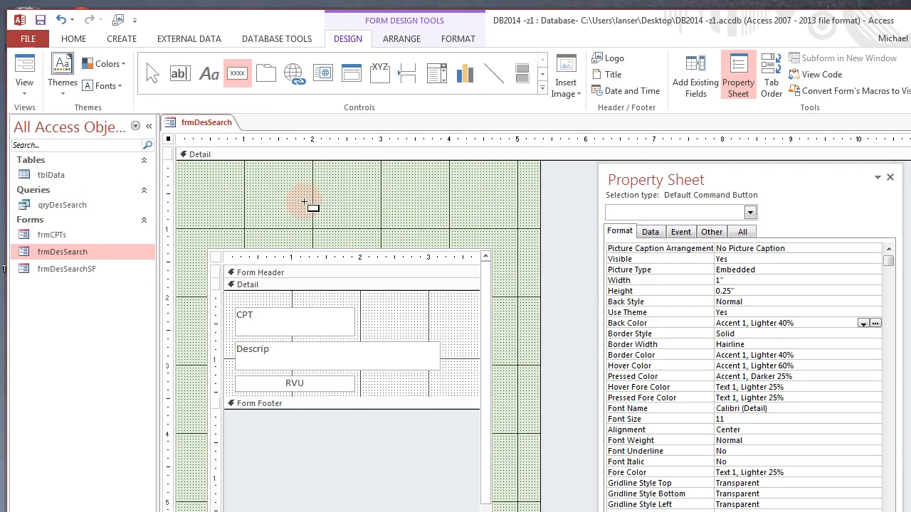
{"action": "left_click", "coordinate": [318, 205]}
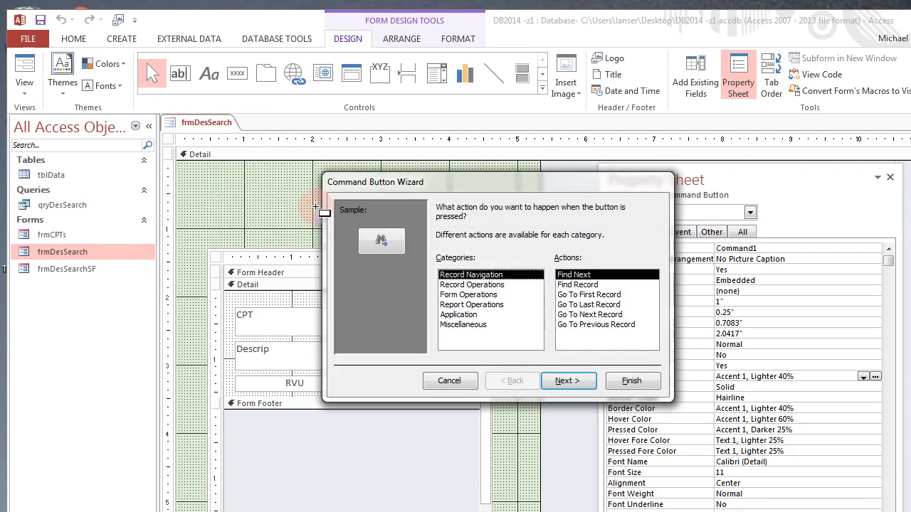
{"action": "left_click", "coordinate": [450, 381]}
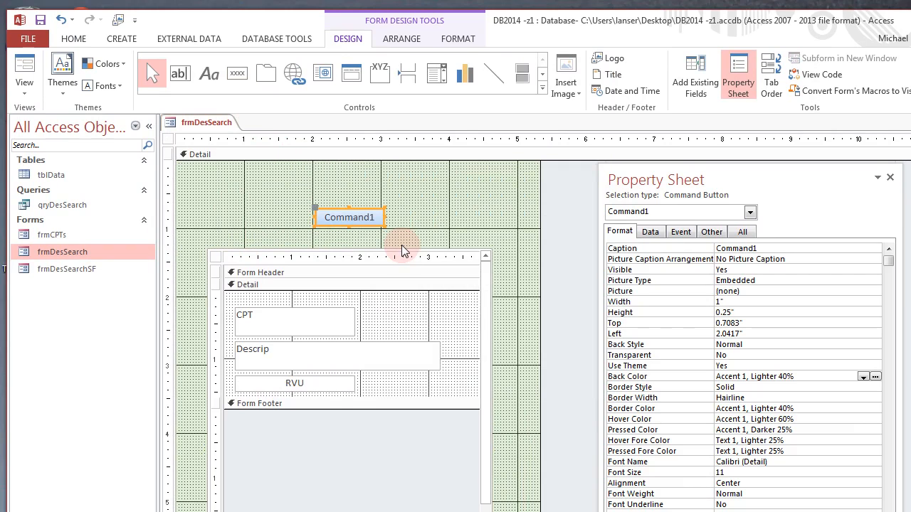
Set the new button's caption to "Search Again" and its name to cmdSearchAgain.
{"action": "type", "text": "S"}
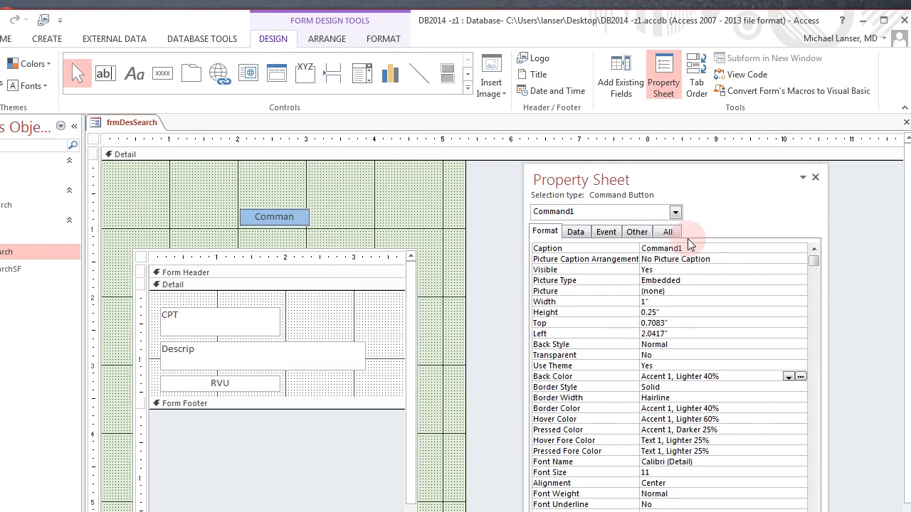
{"action": "key", "text": "Return"}
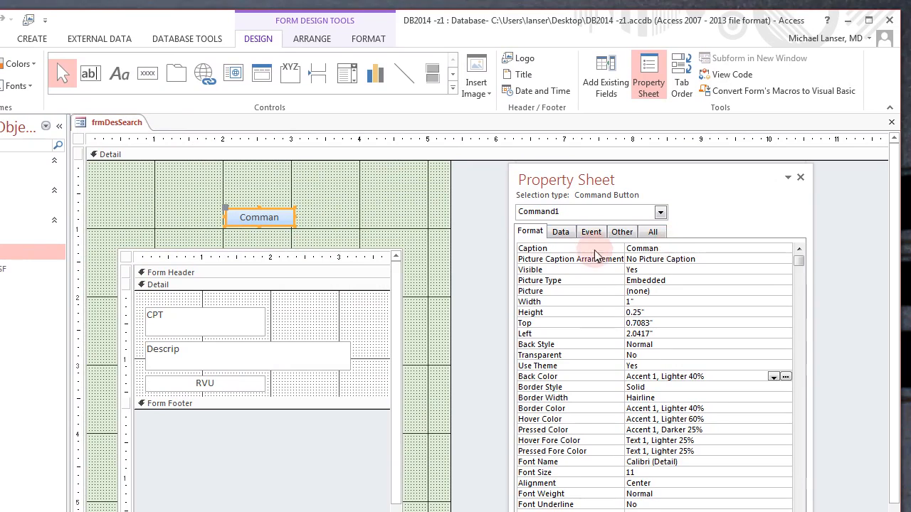
{"action": "double_click", "coordinate": [644, 249]}
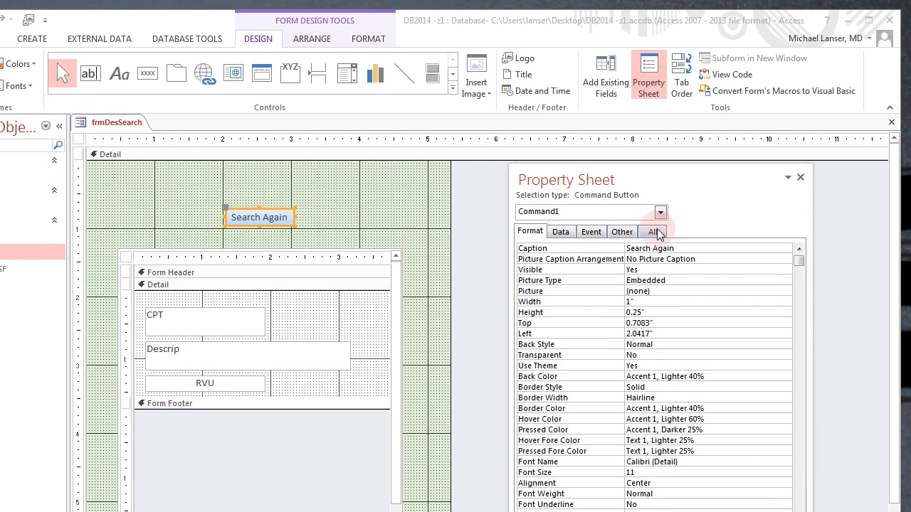
{"action": "left_click", "coordinate": [622, 232]}
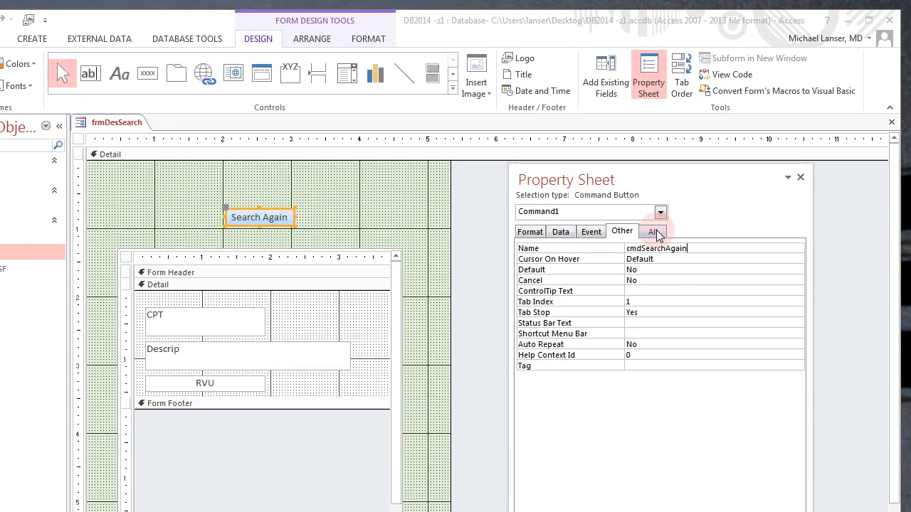
{"action": "left_click", "coordinate": [665, 280]}
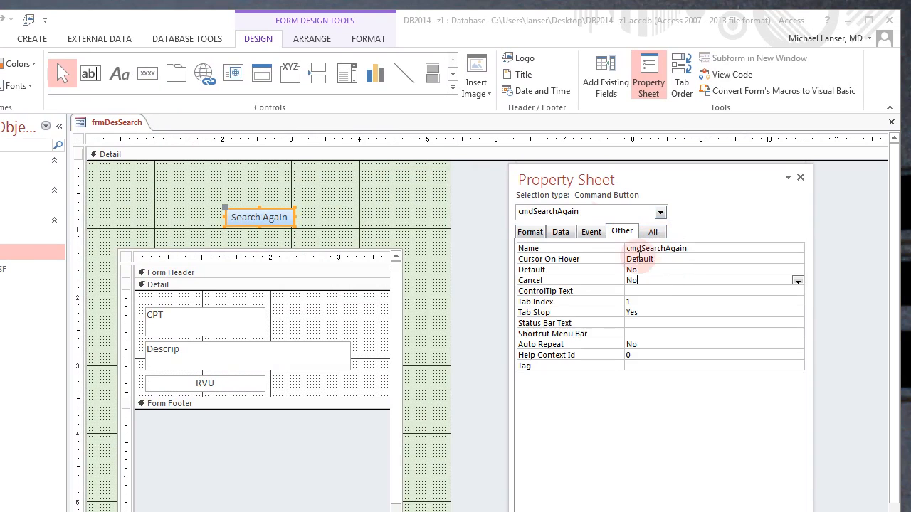
Open the Macro Builder for the On Click event of the cmdSearchAgain button.
{"action": "left_click", "coordinate": [597, 232]}
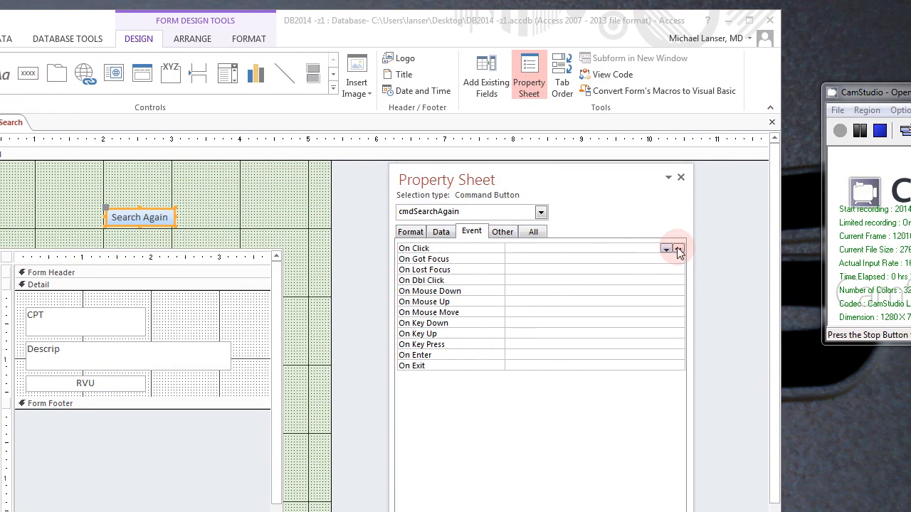
{"action": "left_click", "coordinate": [678, 248]}
{"action": "left_click", "coordinate": [277, 363]}
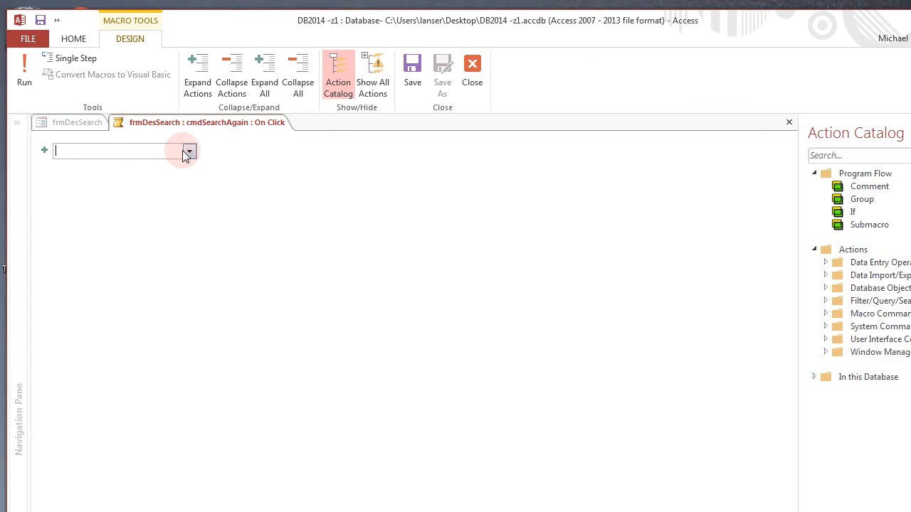
Add a CloseWindow action to the macro with object type Form, object name frmDesSearch and Save set to No.
{"action": "left_click", "coordinate": [190, 152]}
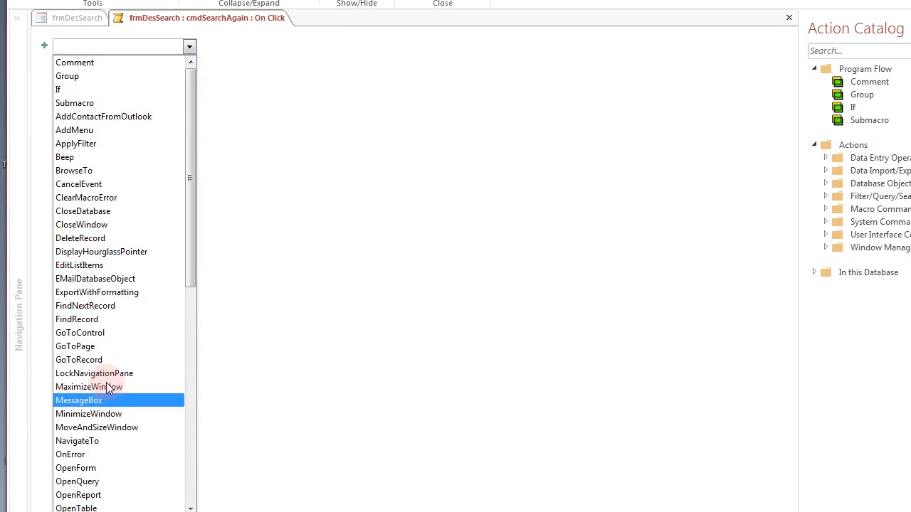
{"action": "left_click", "coordinate": [91, 225]}
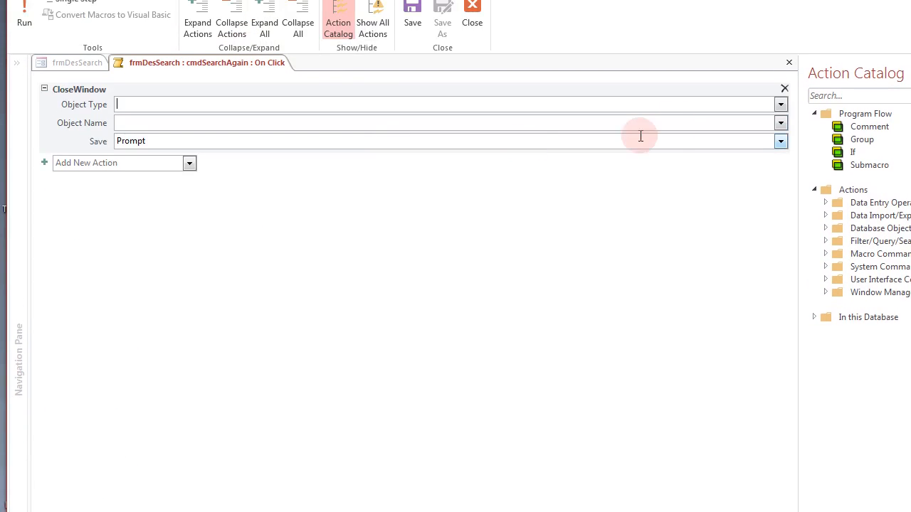
{"action": "left_click", "coordinate": [705, 120]}
{"action": "left_click", "coordinate": [58, 173]}
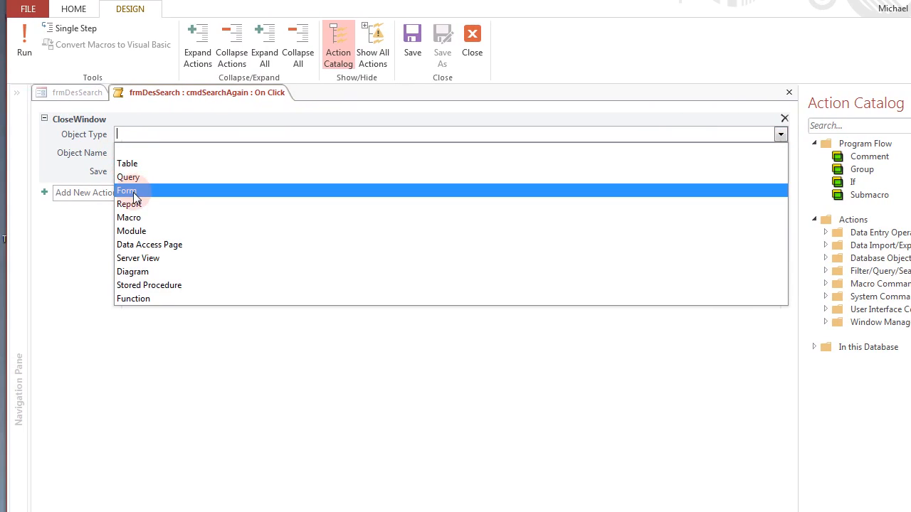
{"action": "left_click", "coordinate": [675, 154]}
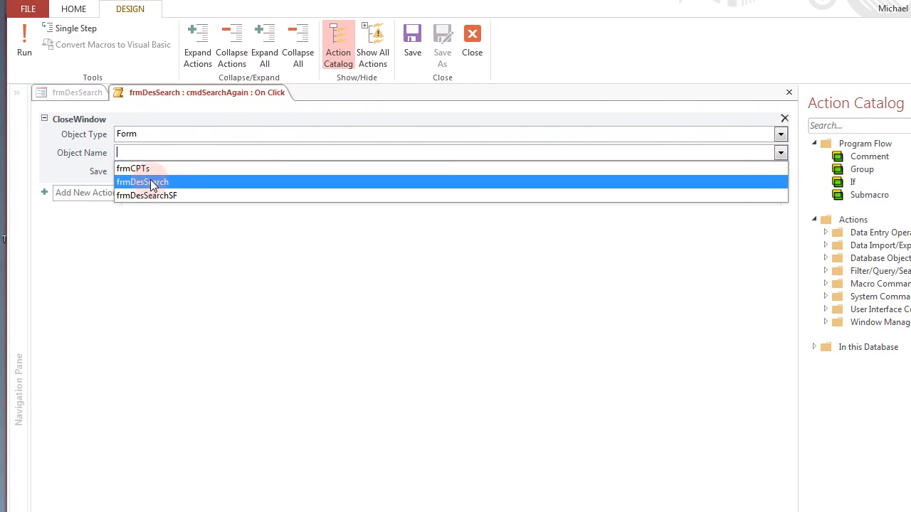
{"action": "left_click", "coordinate": [150, 182]}
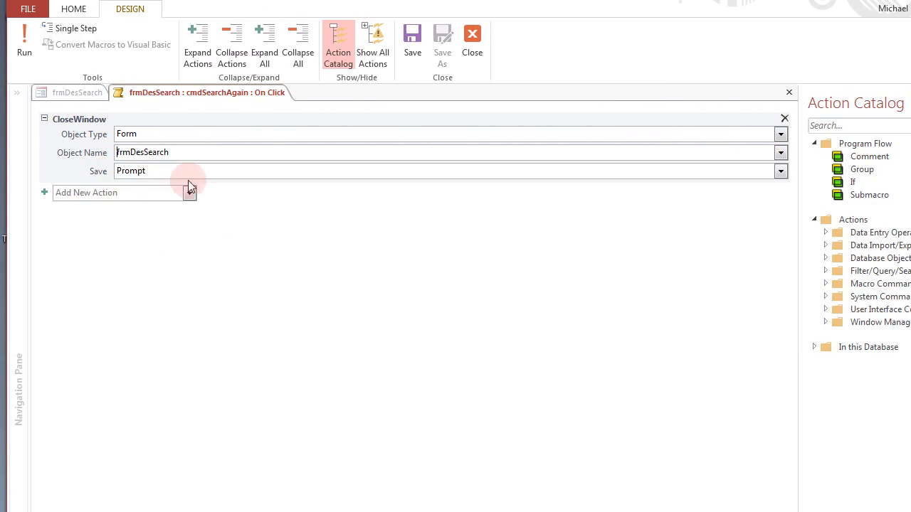
{"action": "left_click", "coordinate": [236, 171]}
{"action": "left_click", "coordinate": [706, 173]}
{"action": "left_click", "coordinate": [63, 213]}
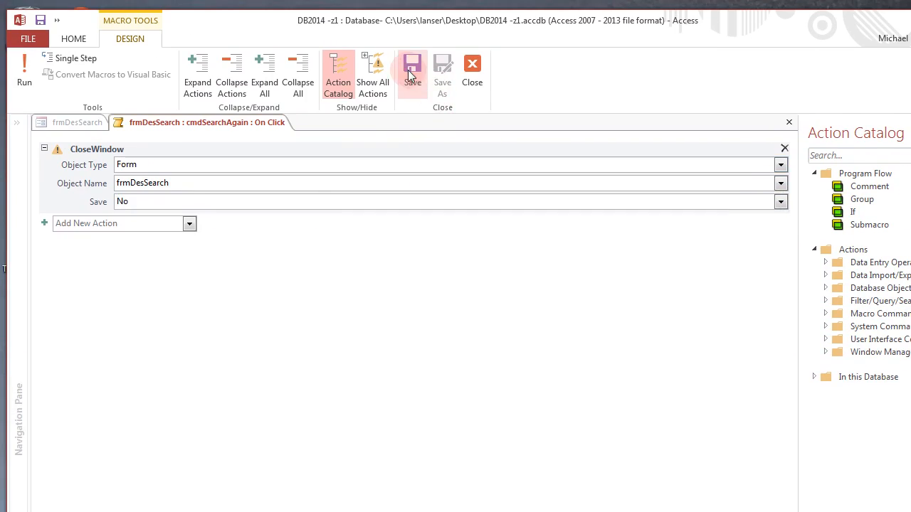
Add an OpenForm action for frmDesSearch below the CloseWindow action, and close the macro with its changes saved.
{"action": "left_click", "coordinate": [158, 224]}
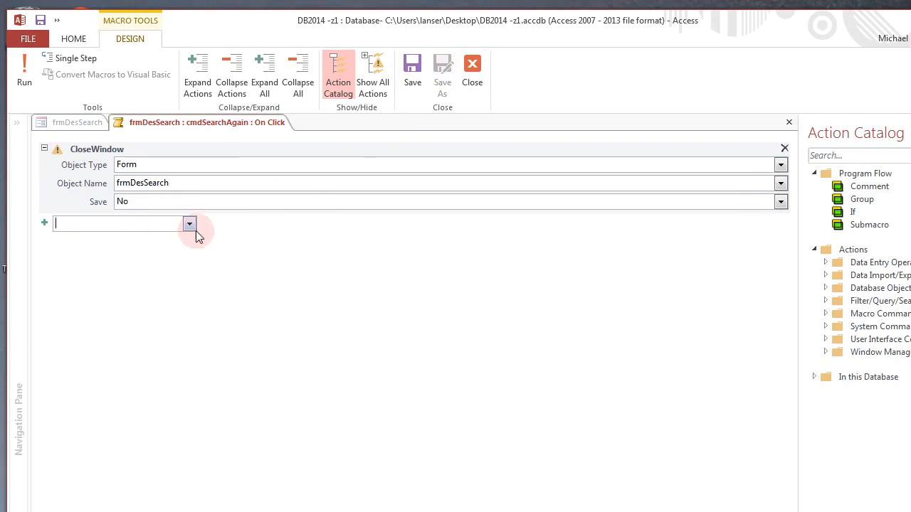
{"action": "left_click", "coordinate": [189, 223]}
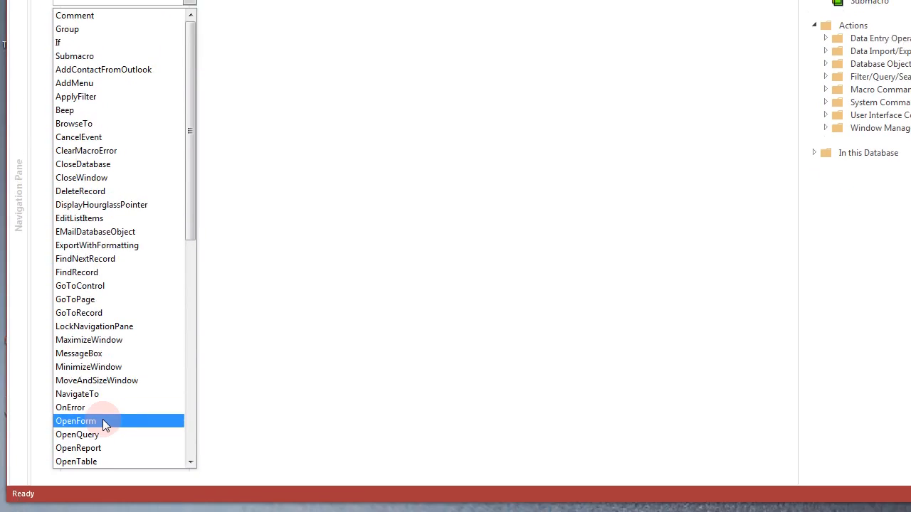
{"action": "left_click", "coordinate": [103, 420]}
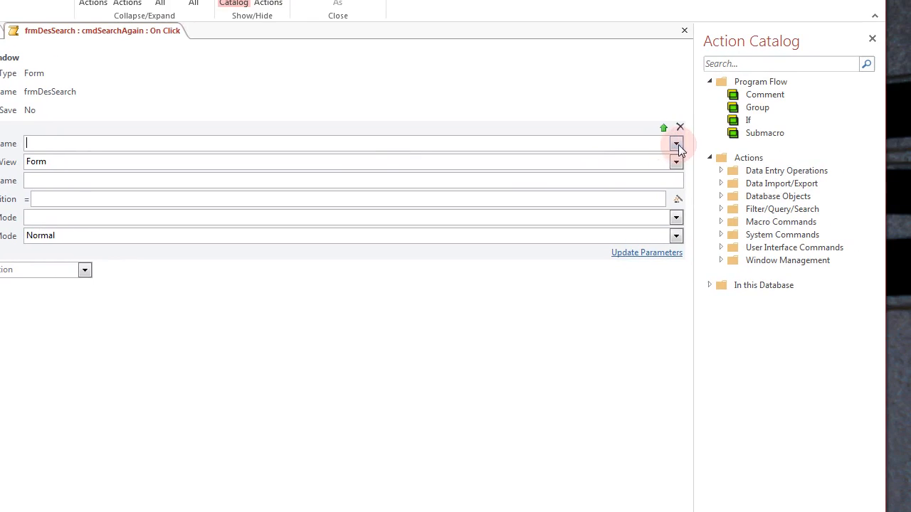
{"action": "left_click", "coordinate": [736, 99]}
{"action": "left_click", "coordinate": [178, 174]}
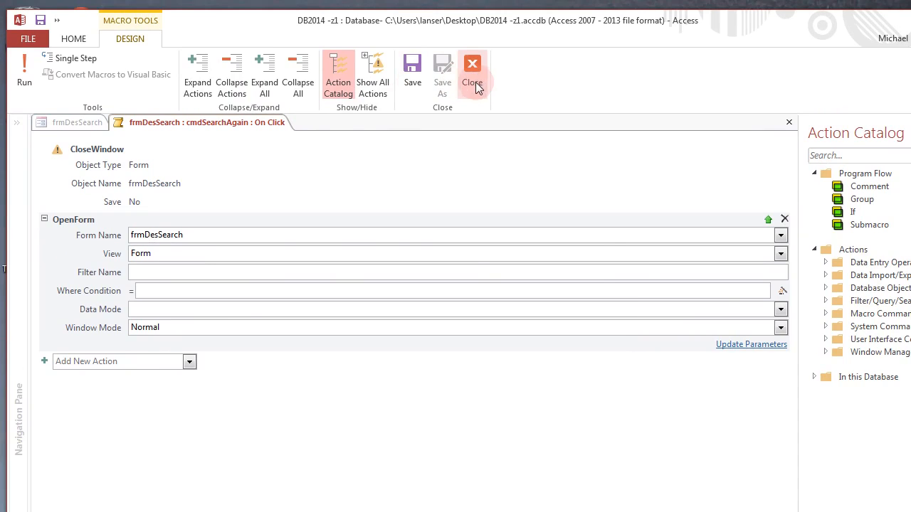
{"action": "left_click", "coordinate": [472, 78]}
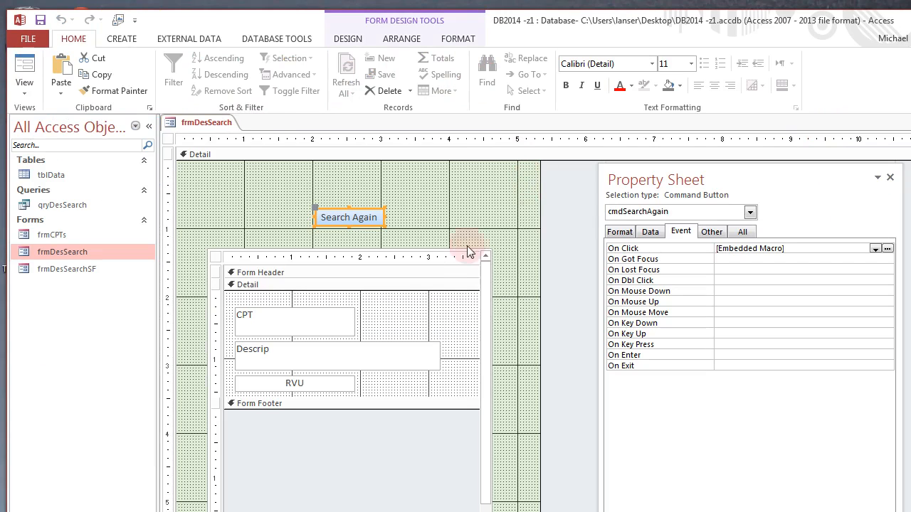
Save the frmDesSearch form design and close the form.
{"action": "right_click", "coordinate": [218, 125]}
{"action": "left_click", "coordinate": [242, 134]}
{"action": "right_click", "coordinate": [206, 122]}
{"action": "left_click", "coordinate": [246, 150]}
Open frmDesSearch from its saved form and search the descriptions for "eye".
{"action": "double_click", "coordinate": [86, 255]}
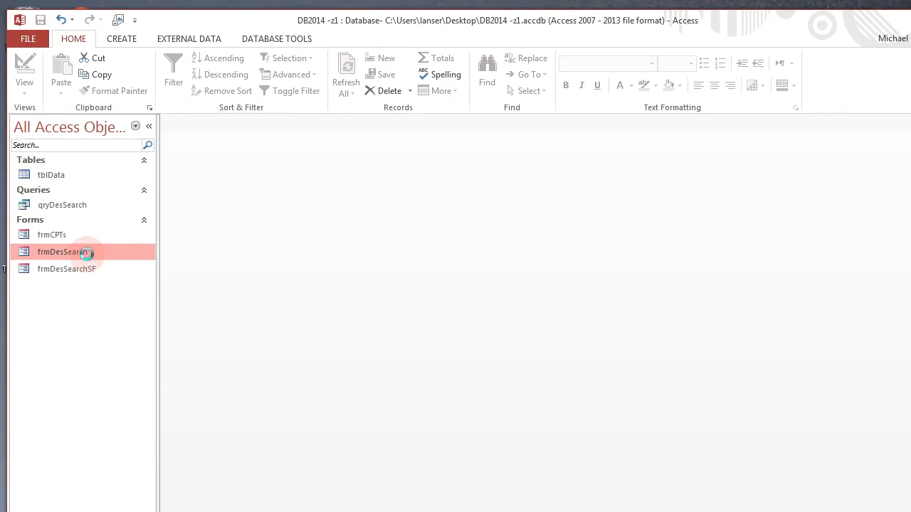
{"action": "type", "text": "e"}
{"action": "key", "text": "Return"}
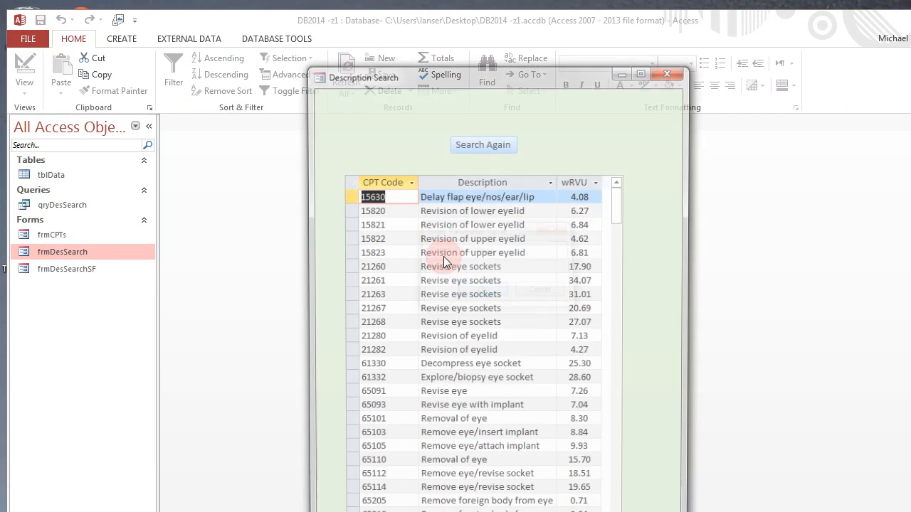
Test the Search Again button with the search term "kidney" and look through the listed CPT codes and descriptions.
{"action": "left_click", "coordinate": [486, 142]}
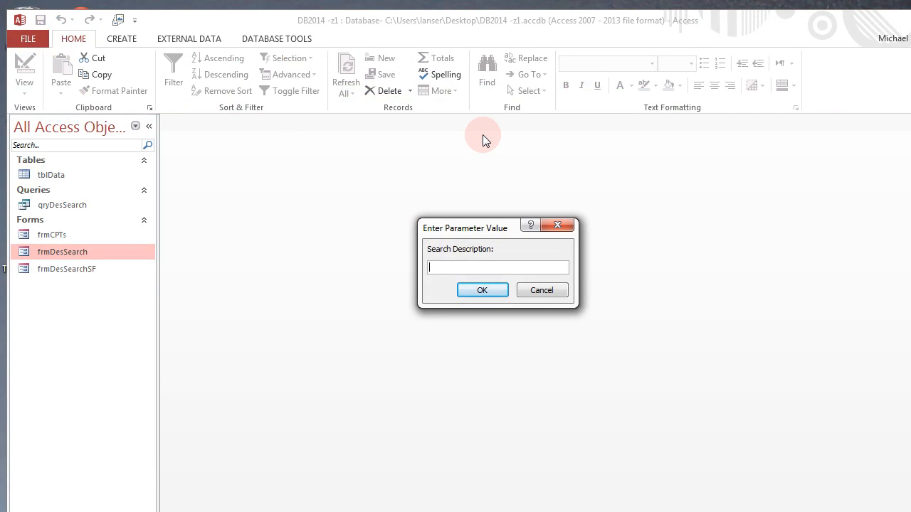
{"action": "type", "text": "ke"}
{"action": "key", "text": "BackSpace"}
{"action": "type", "text": "idney"}
{"action": "key", "text": "Return"}
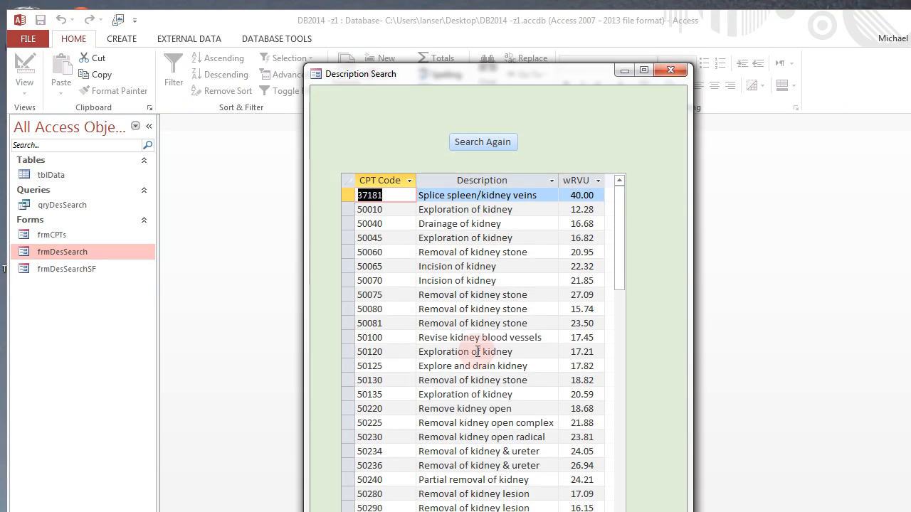
{"action": "scroll", "coordinate": [494, 295], "scroll_direction": "down", "scroll_amount": 5}
{"action": "scroll", "coordinate": [497, 301], "scroll_direction": "down", "scroll_amount": 9}
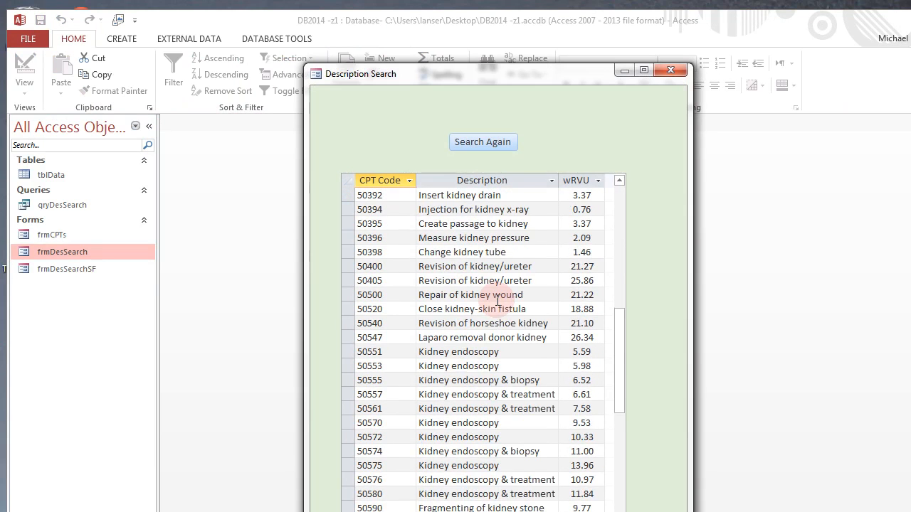
{"action": "scroll", "coordinate": [496, 299], "scroll_direction": "up", "scroll_amount": 5}
{"action": "scroll", "coordinate": [496, 300], "scroll_direction": "up", "scroll_amount": 10}
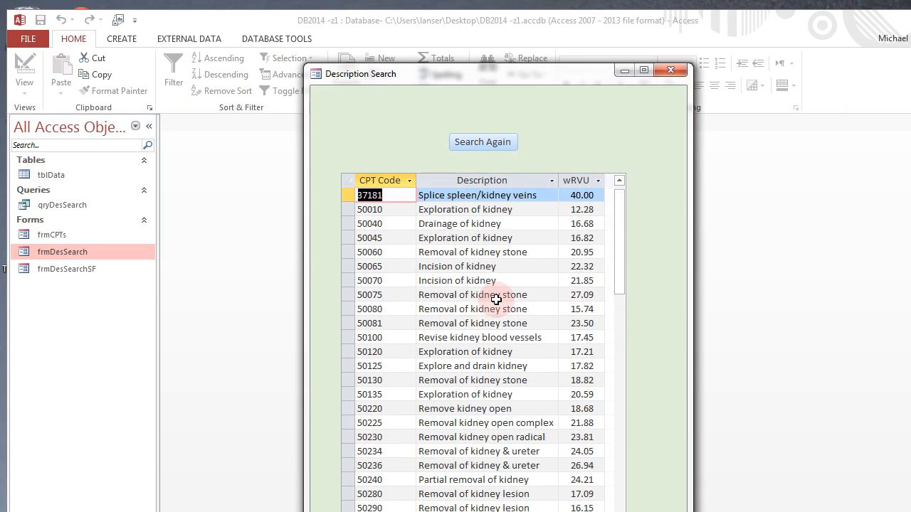